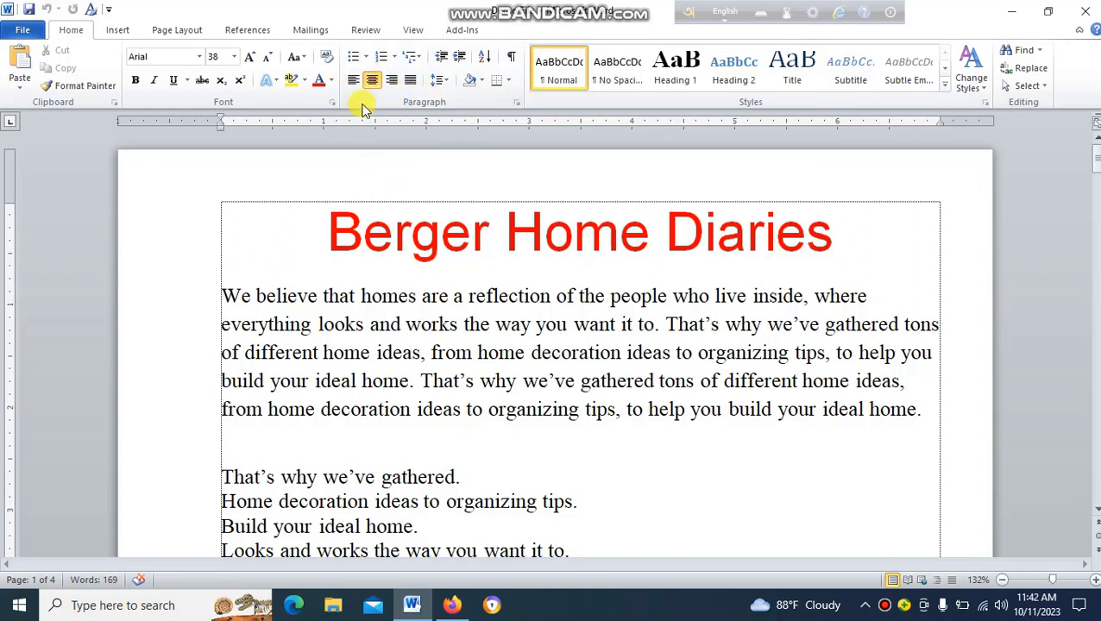
# Select the title and try left and right alignment from the ribbon, ending centred.
pyautogui.moveTo(380, 221); pyautogui.dragTo(710, 221)
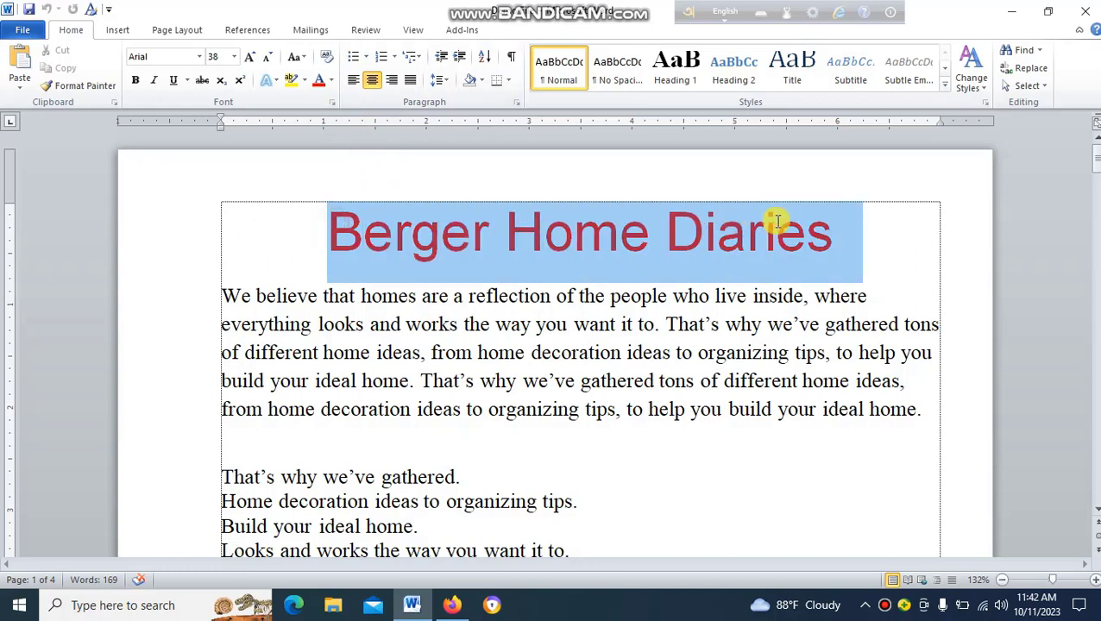
pyautogui.click(347, 85)
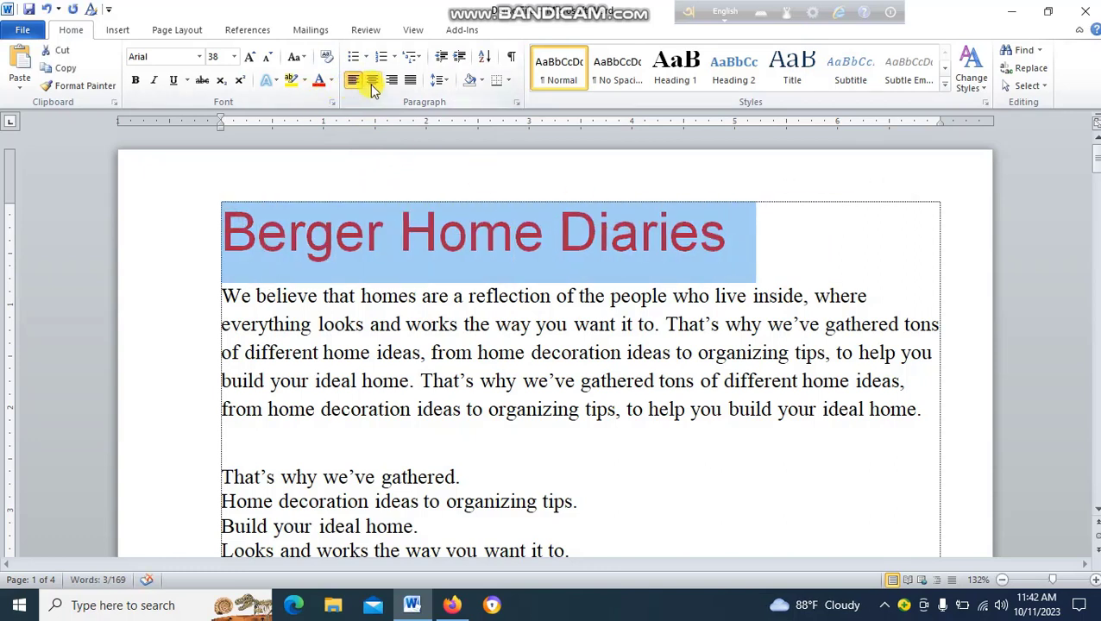
pyautogui.click(393, 82)
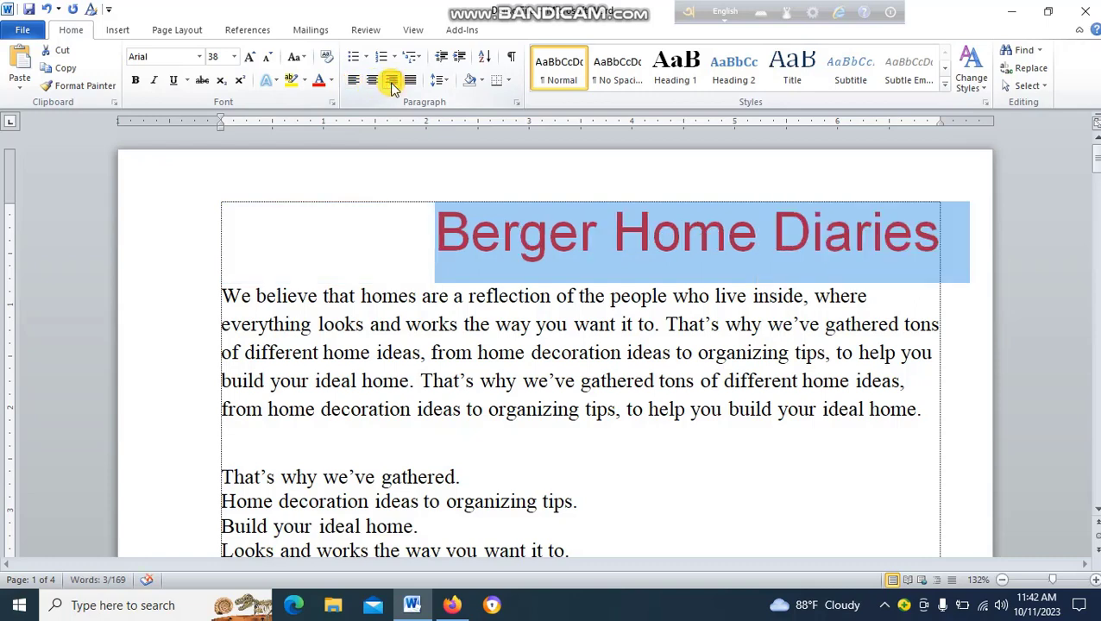
pyautogui.click(372, 83)
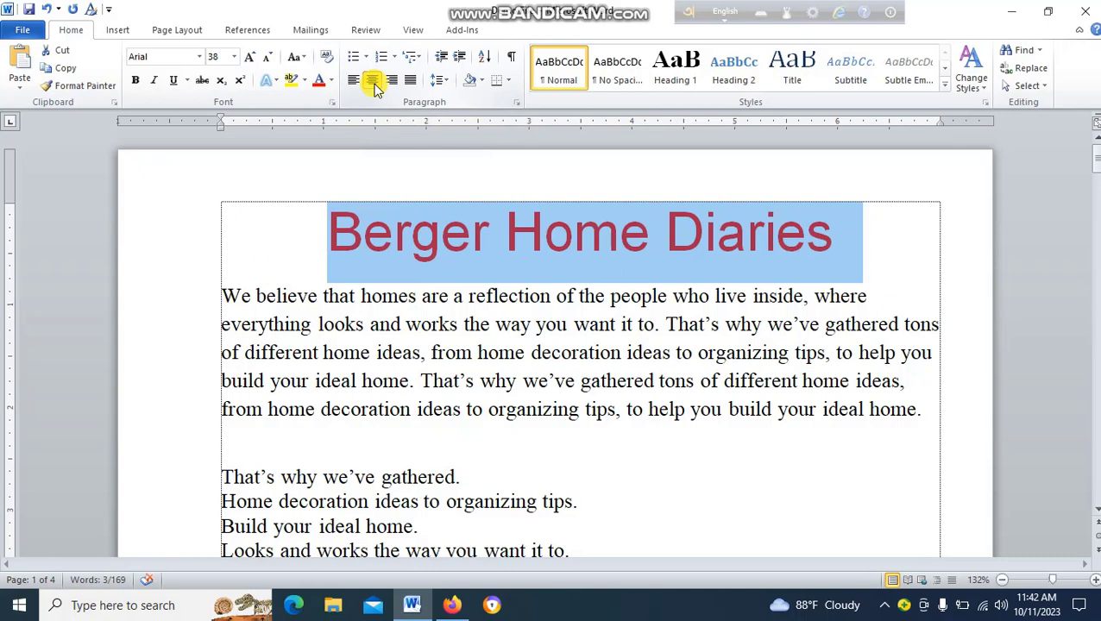
pyautogui.click(332, 230)
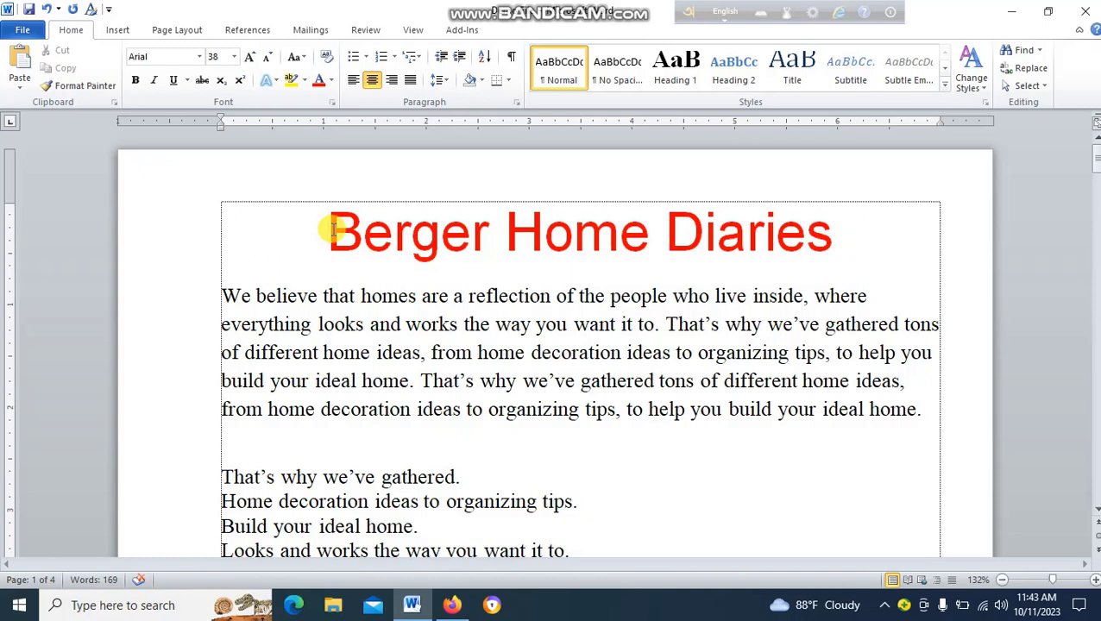
# Test Ctrl+L, Ctrl+R, Ctrl+E and Justify on the title, leaving it centred.
pyautogui.hotkey('ctrl', 'l')
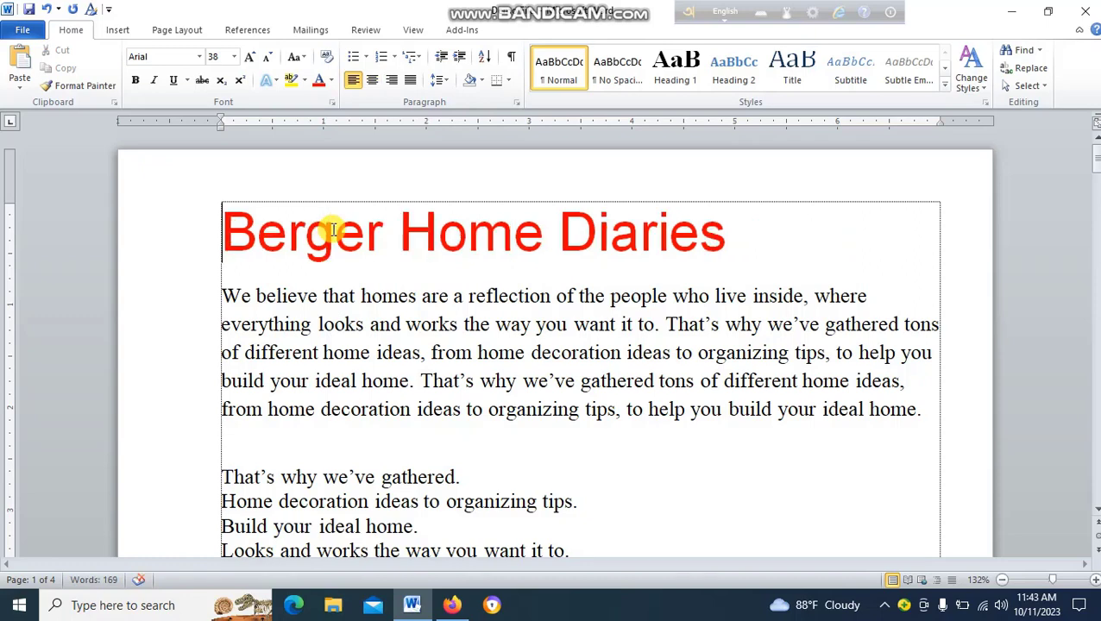
pyautogui.hotkey('ctrl', 'r')
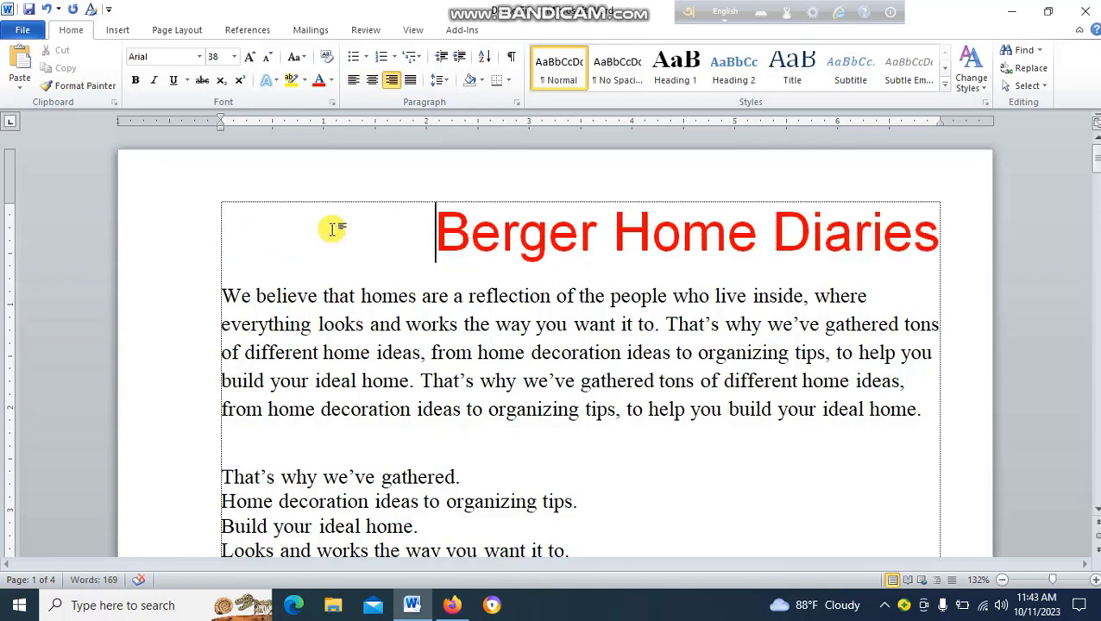
pyautogui.hotkey('ctrl', 'e')
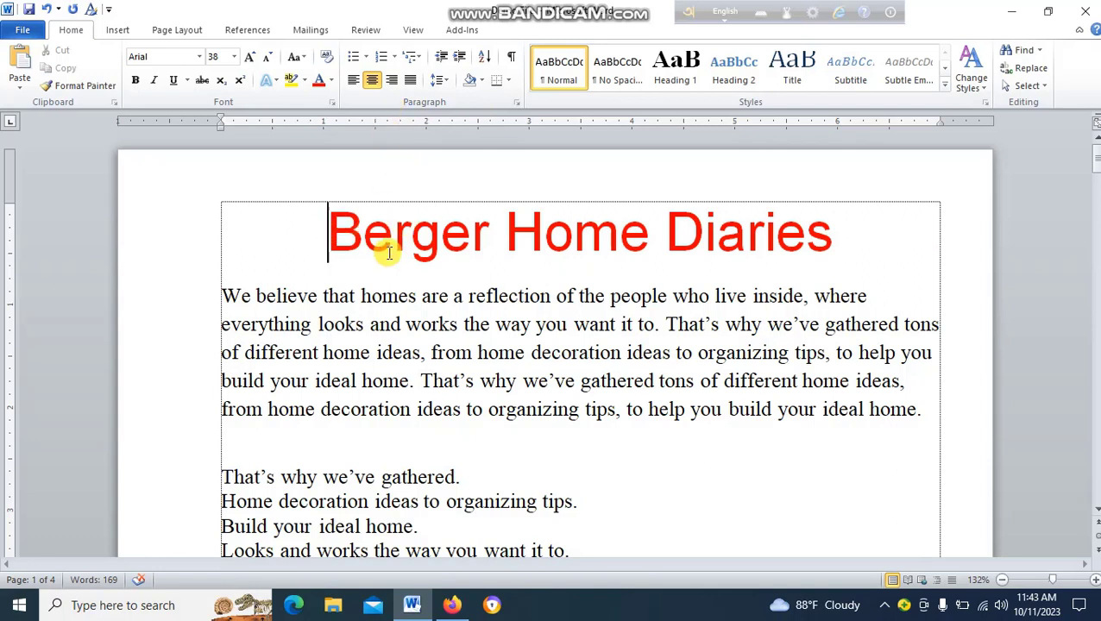
pyautogui.click(376, 82)
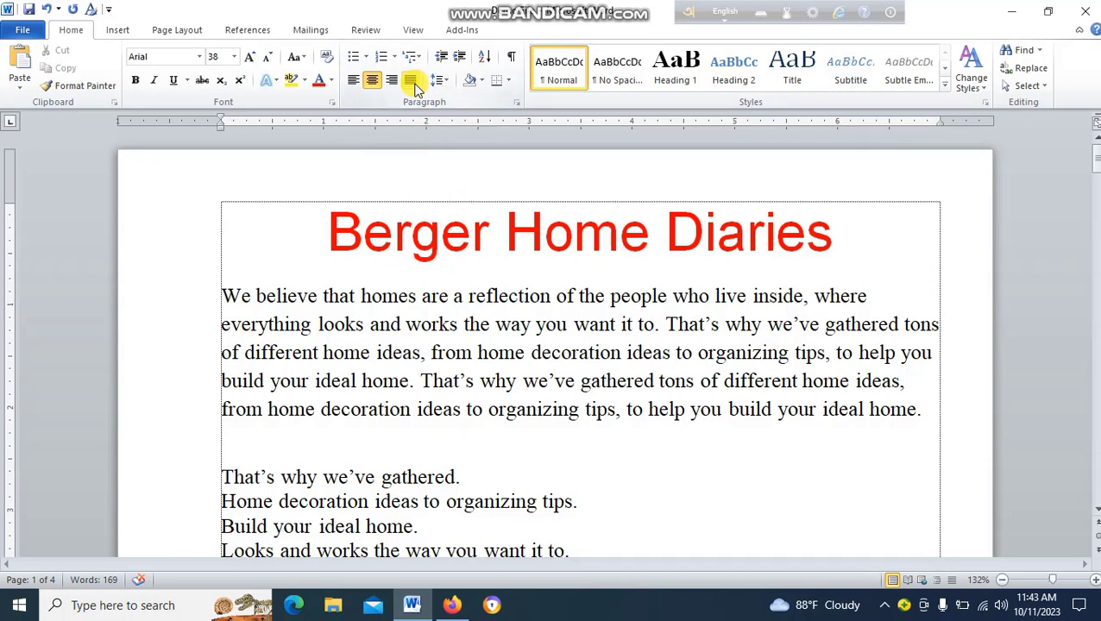
pyautogui.click(412, 81)
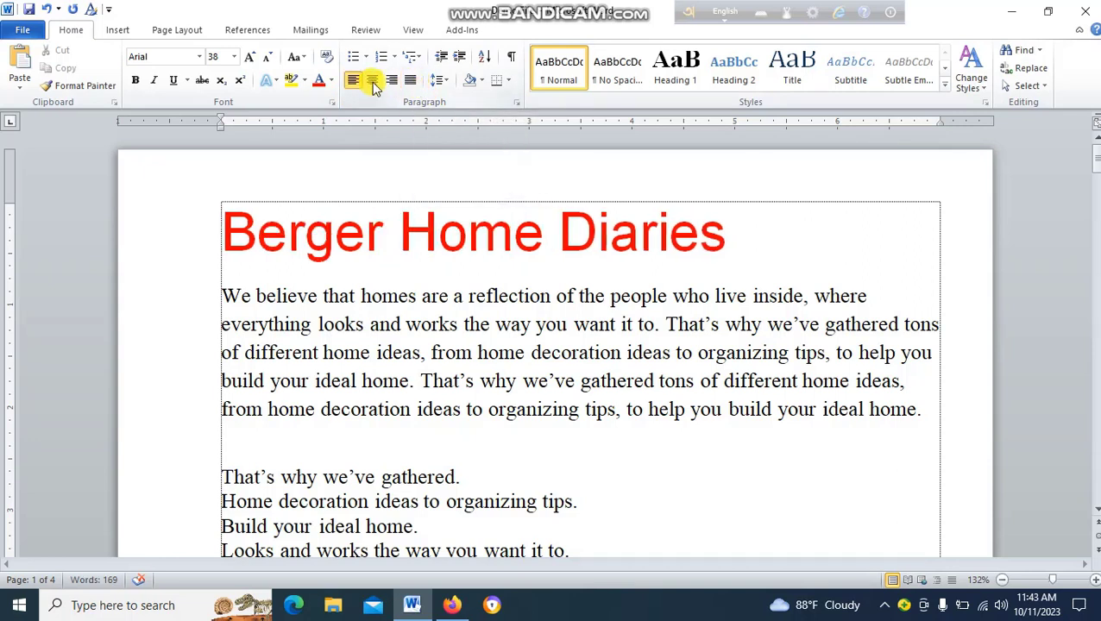
pyautogui.click(372, 81)
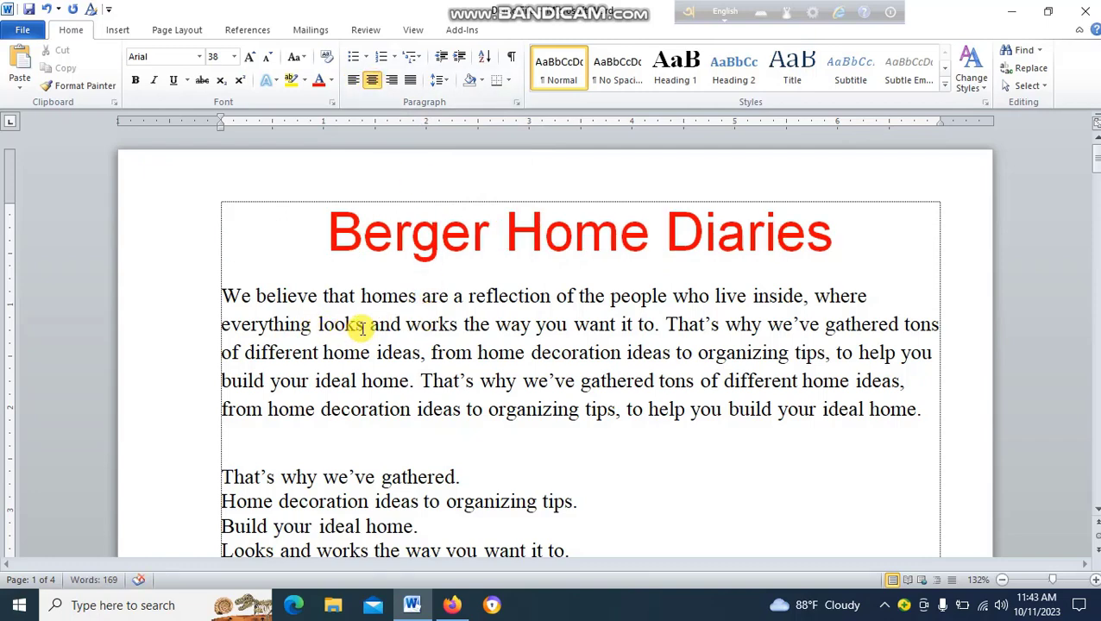
# Select the first paragraph, apply Justify, then revert it to left alignment.
pyautogui.moveTo(222, 295); pyautogui.dragTo(920, 408)
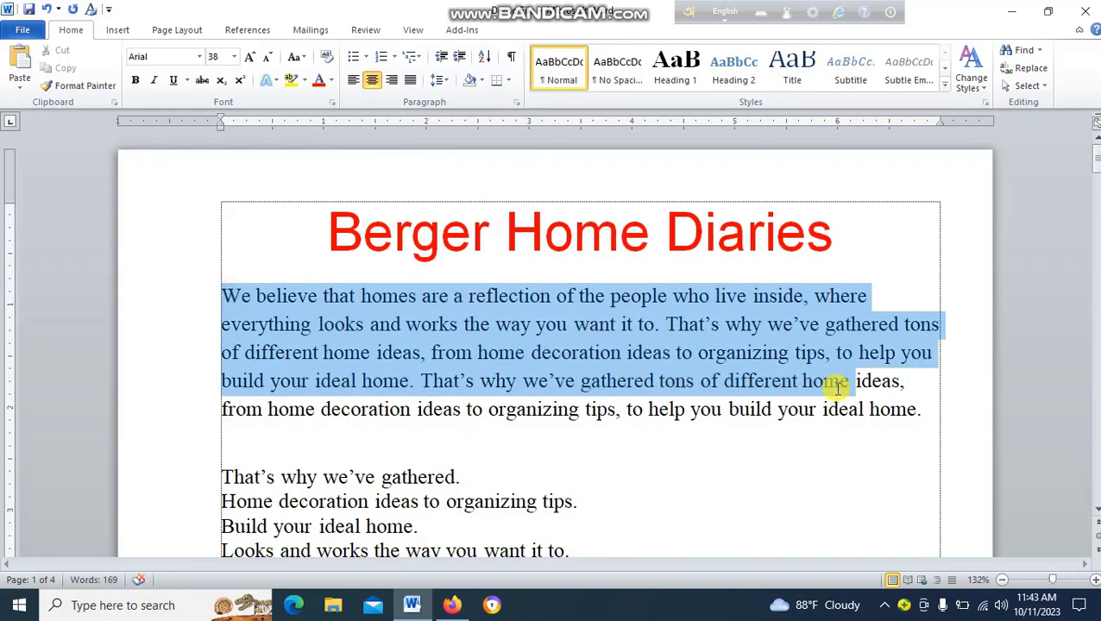
pyautogui.click(872, 296)
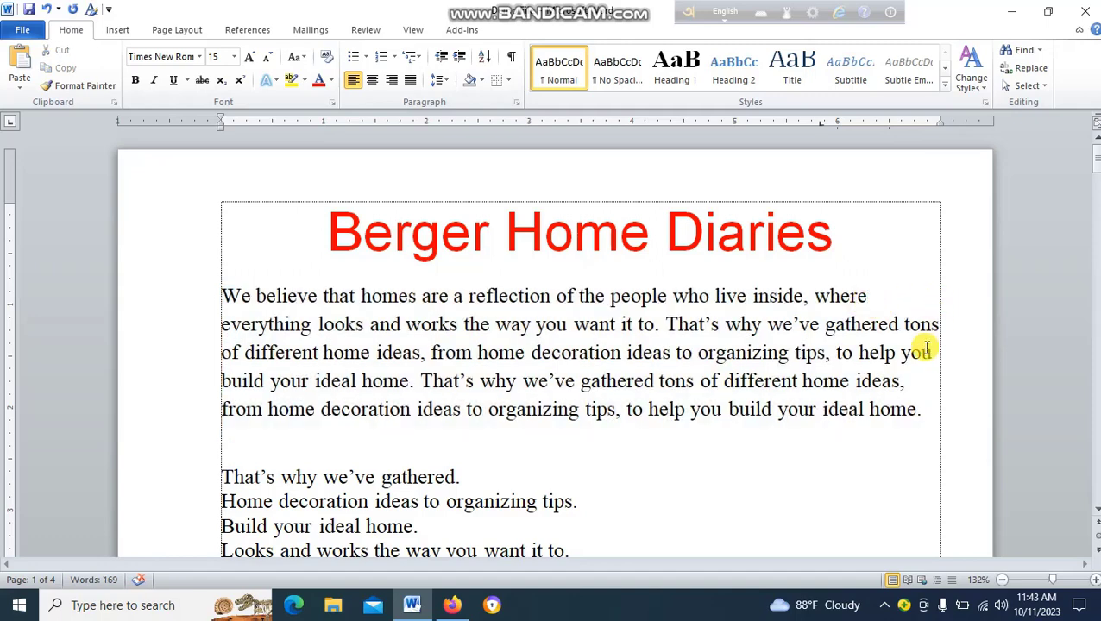
pyautogui.click(905, 381)
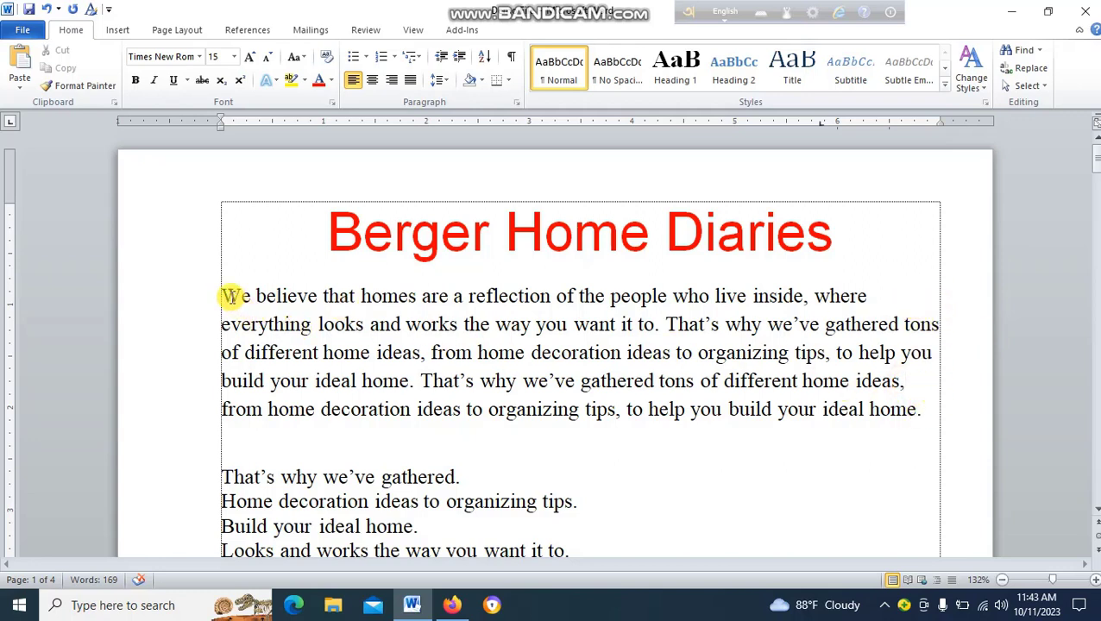
pyautogui.moveTo(221, 296); pyautogui.dragTo(910, 403)
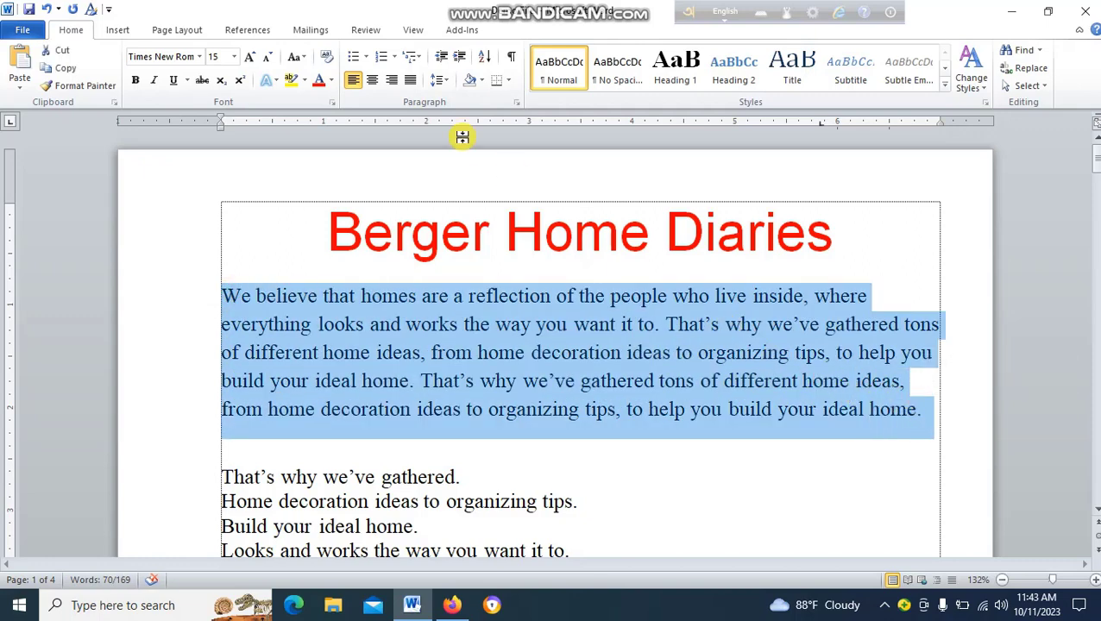
pyautogui.click(412, 81)
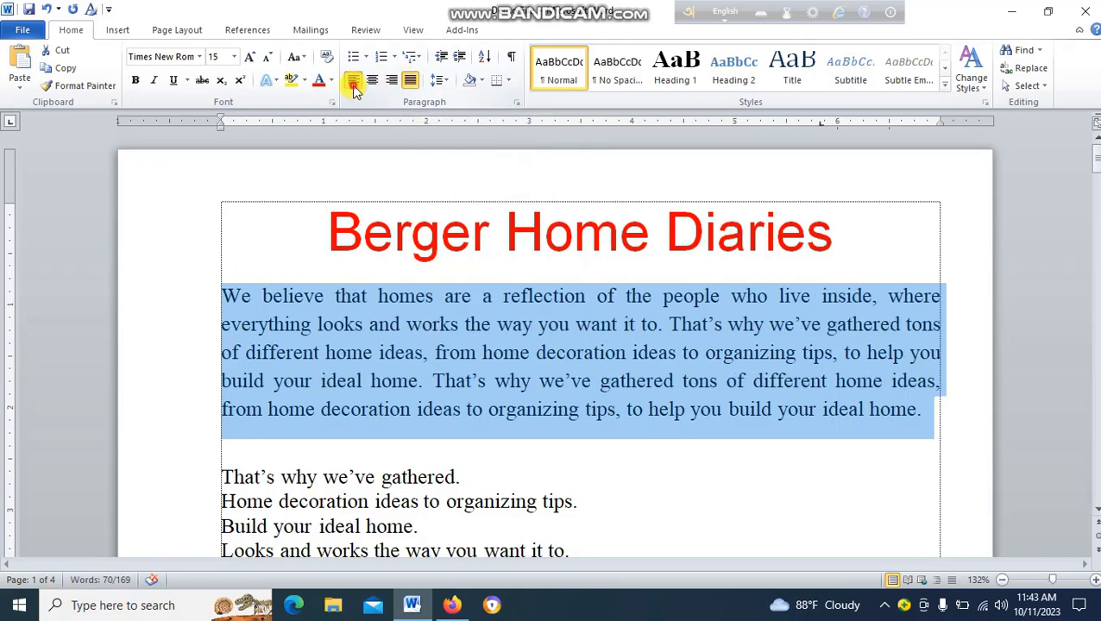
pyautogui.click(353, 82)
# Reselect the whole first paragraph and justify it with Ctrl+J.
pyautogui.click(488, 331)
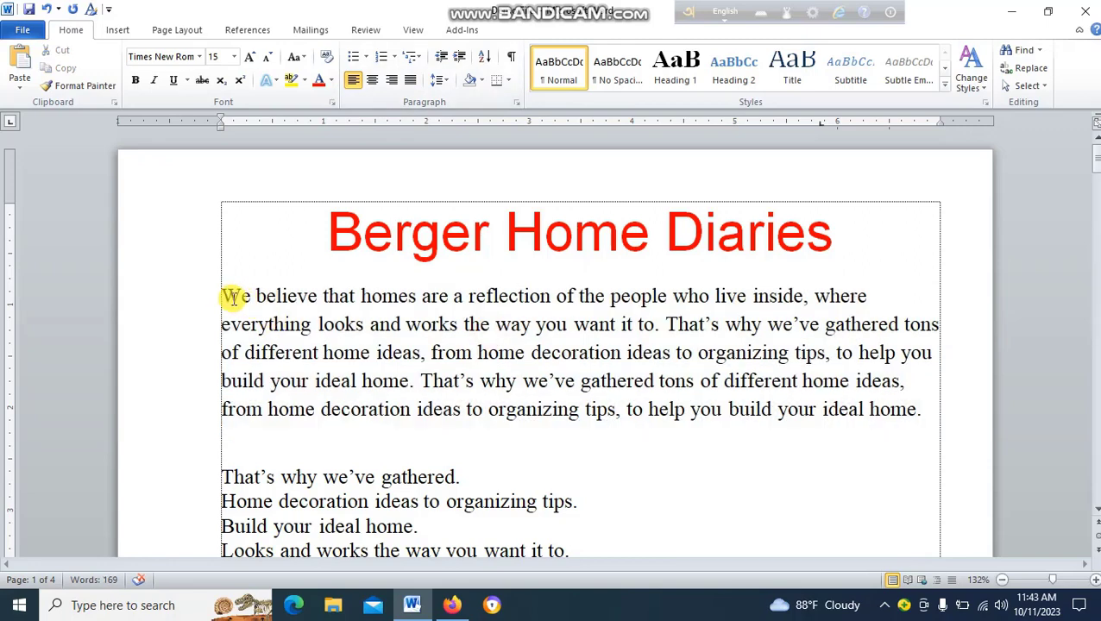
pyautogui.moveTo(221, 295); pyautogui.dragTo(925, 411)
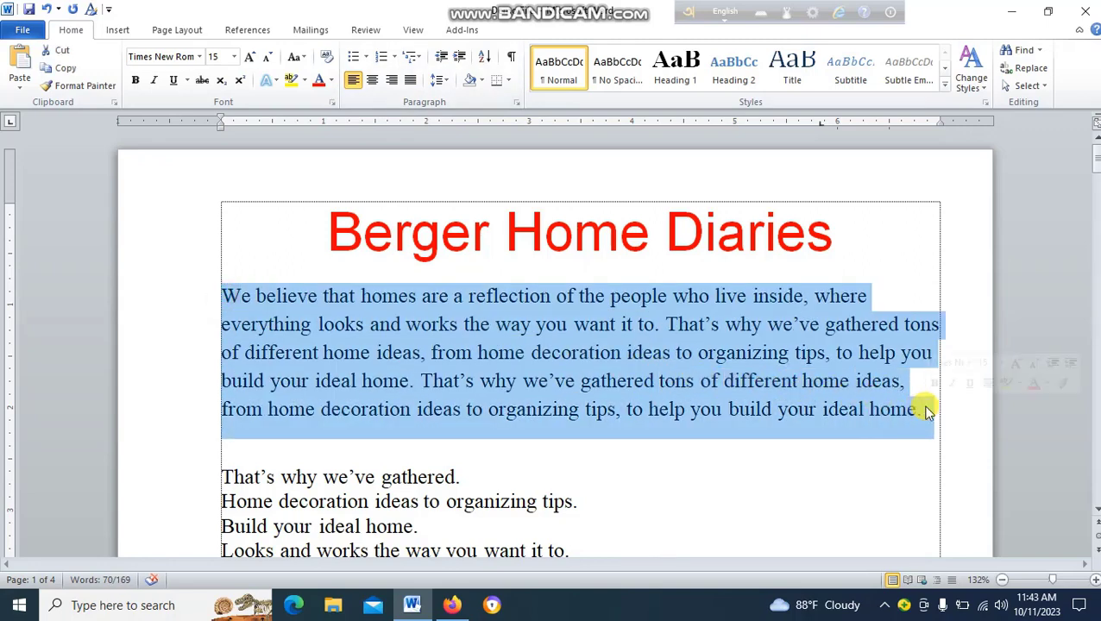
pyautogui.hotkey('ctrl', 'j')
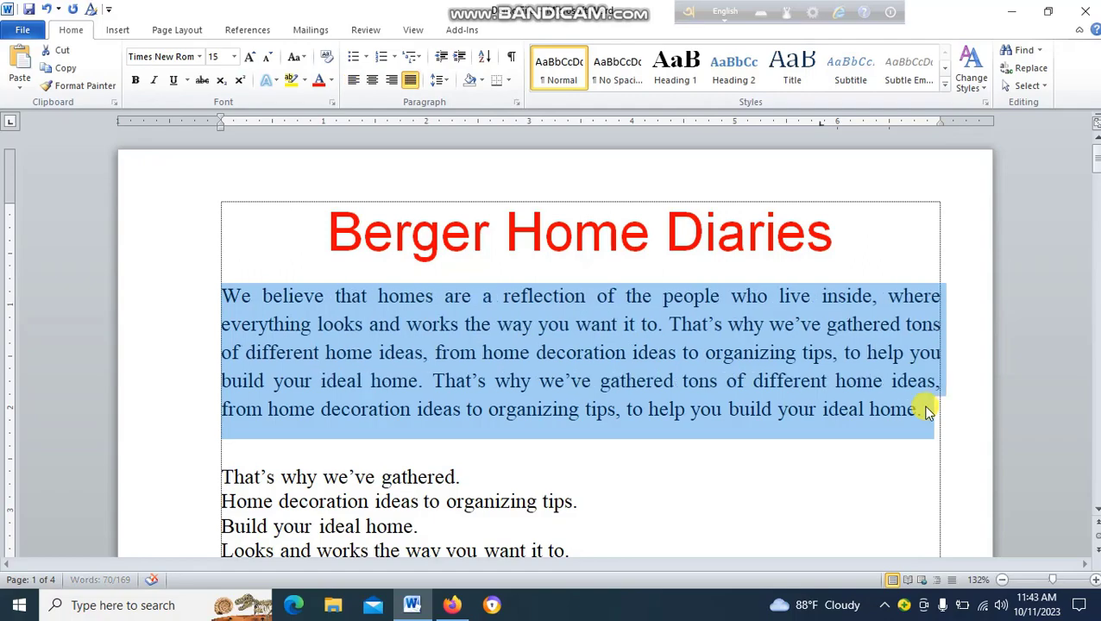
pyautogui.click(806, 401)
# Select the four short lines below the first paragraph.
pyautogui.scroll(-4, 676, 388)
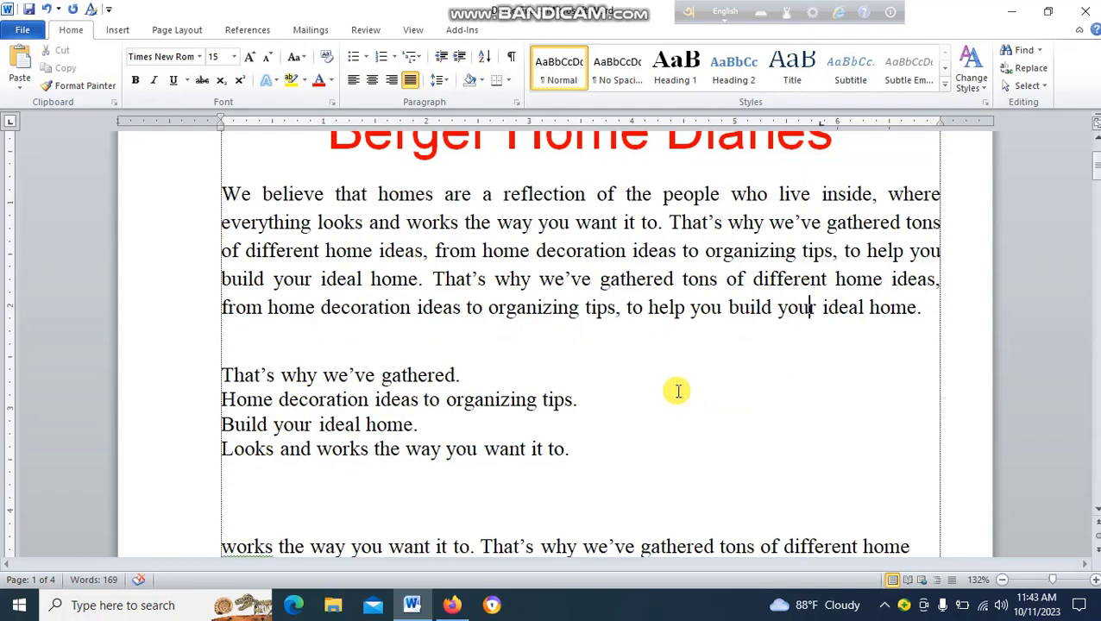
pyautogui.scroll(3, 664, 386)
pyautogui.scroll(1, 651, 380)
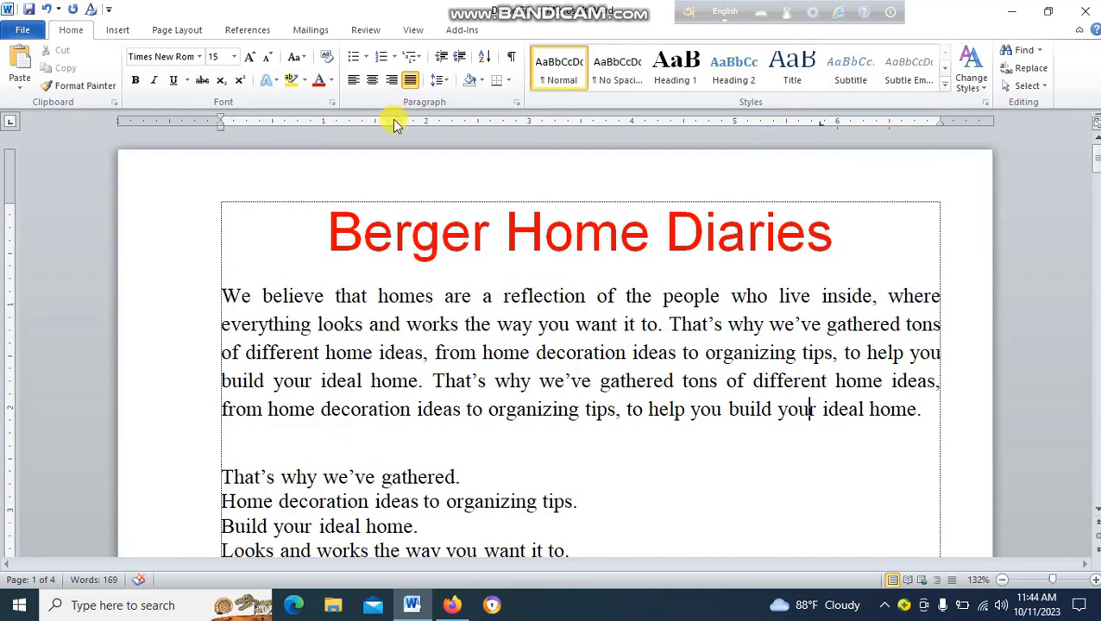
pyautogui.click(520, 323)
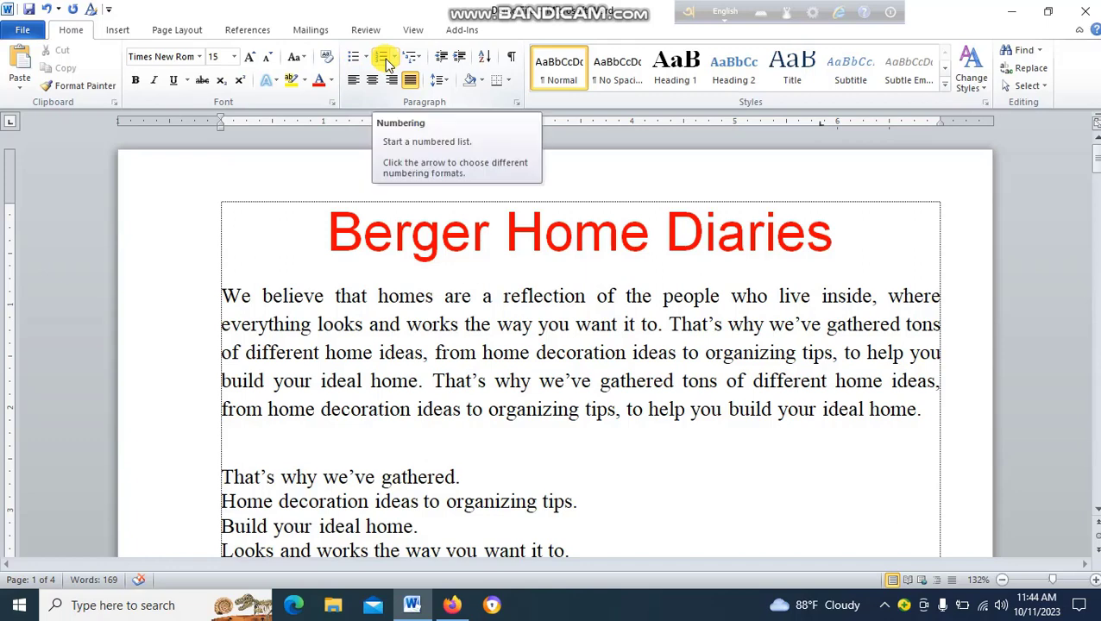
pyautogui.scroll(-1, 422, 328)
pyautogui.click(221, 425)
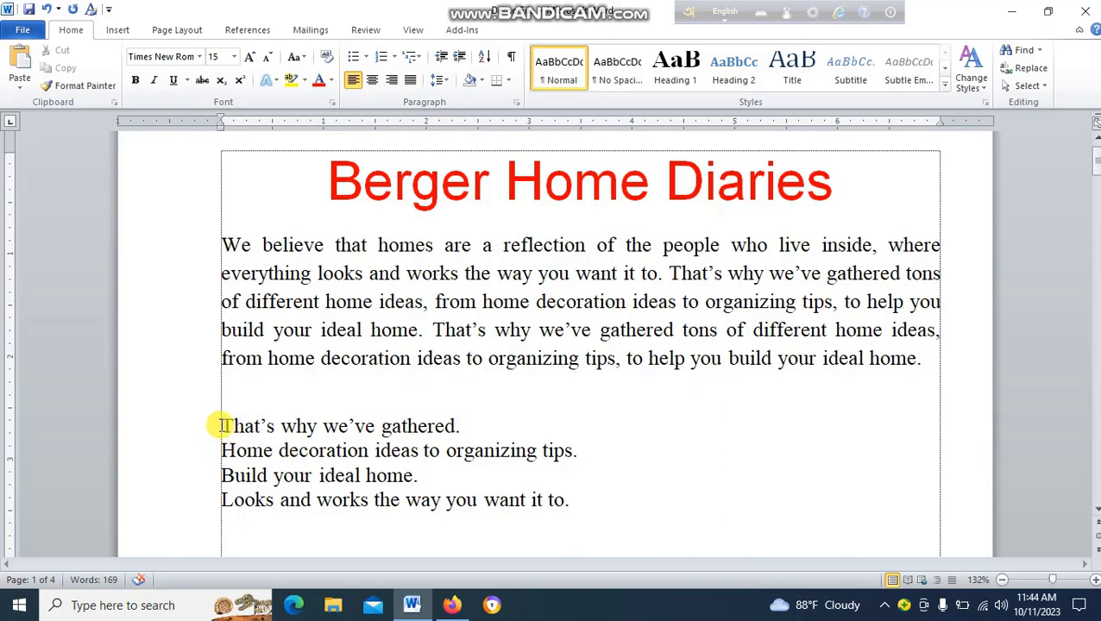
pyautogui.moveTo(221, 426); pyautogui.dragTo(595, 490)
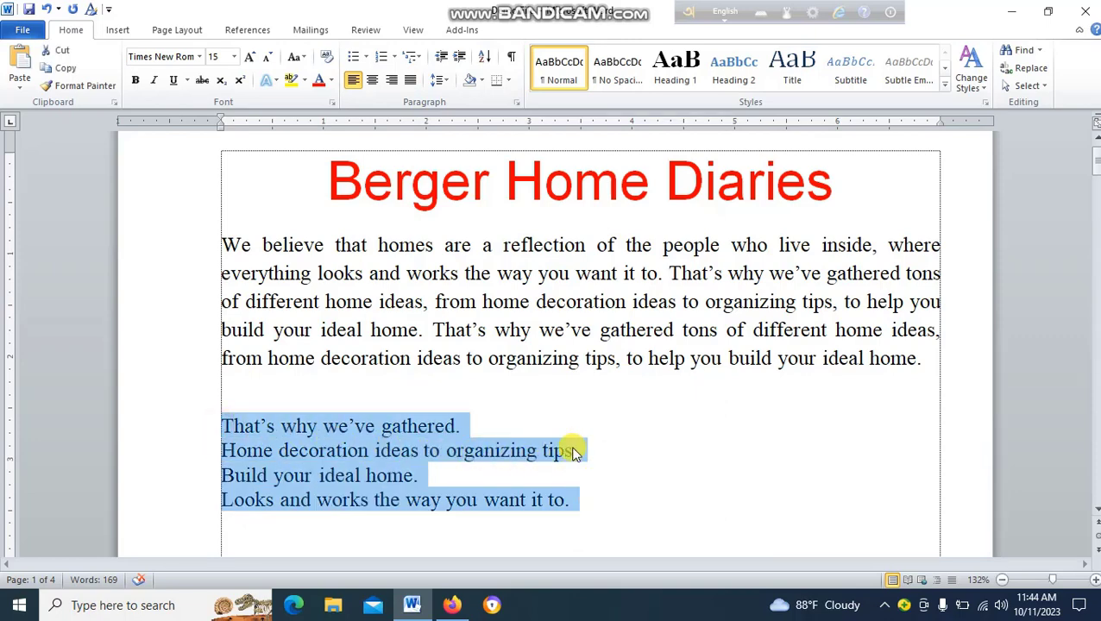
# Apply the 1. 2. 3. numbering format to the four selected lines.
pyautogui.click(363, 57)
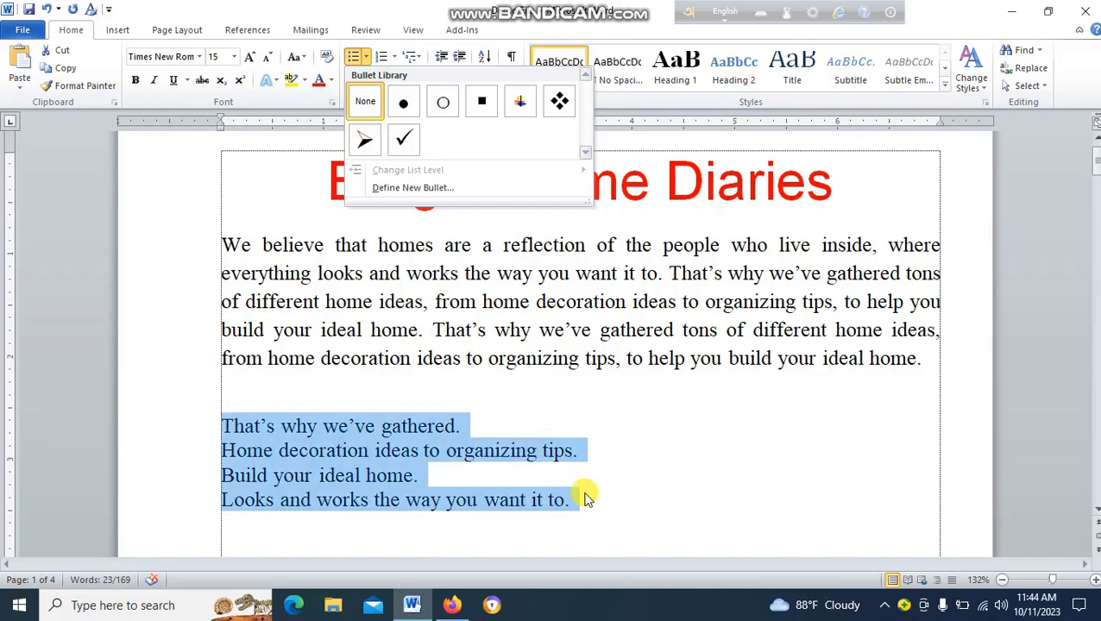
pyautogui.press('Escape')
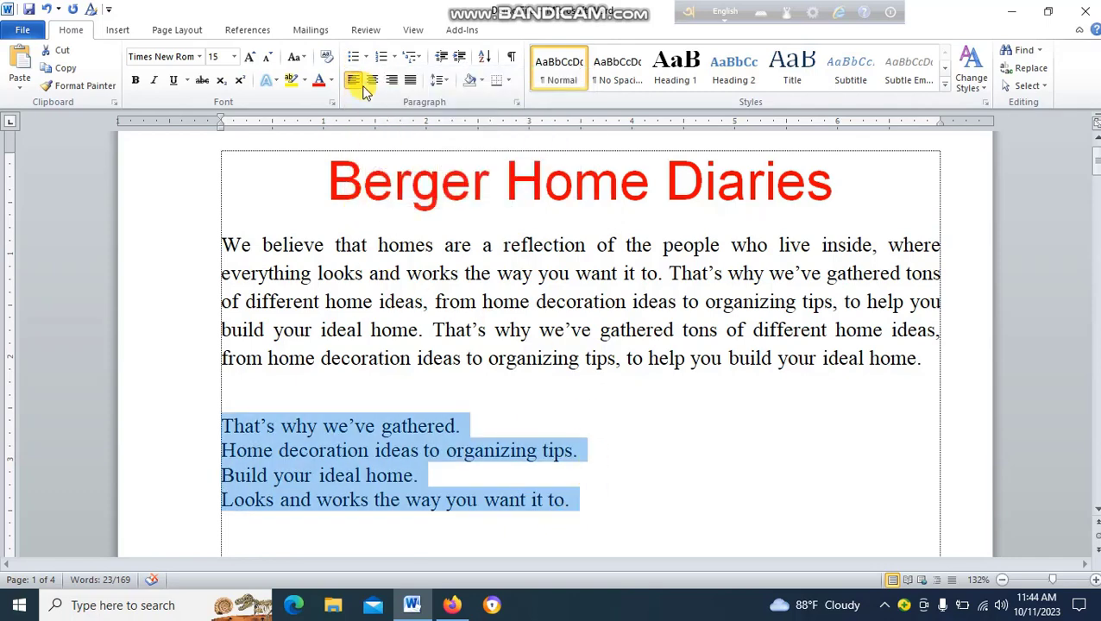
pyautogui.click(394, 58)
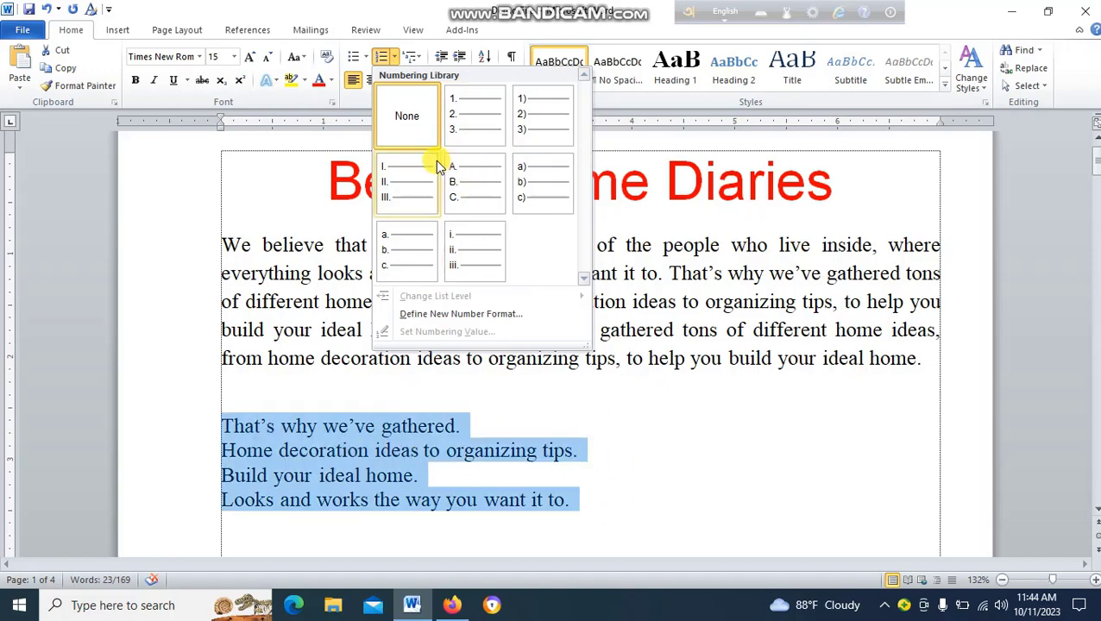
pyautogui.click(469, 121)
pyautogui.click(535, 449)
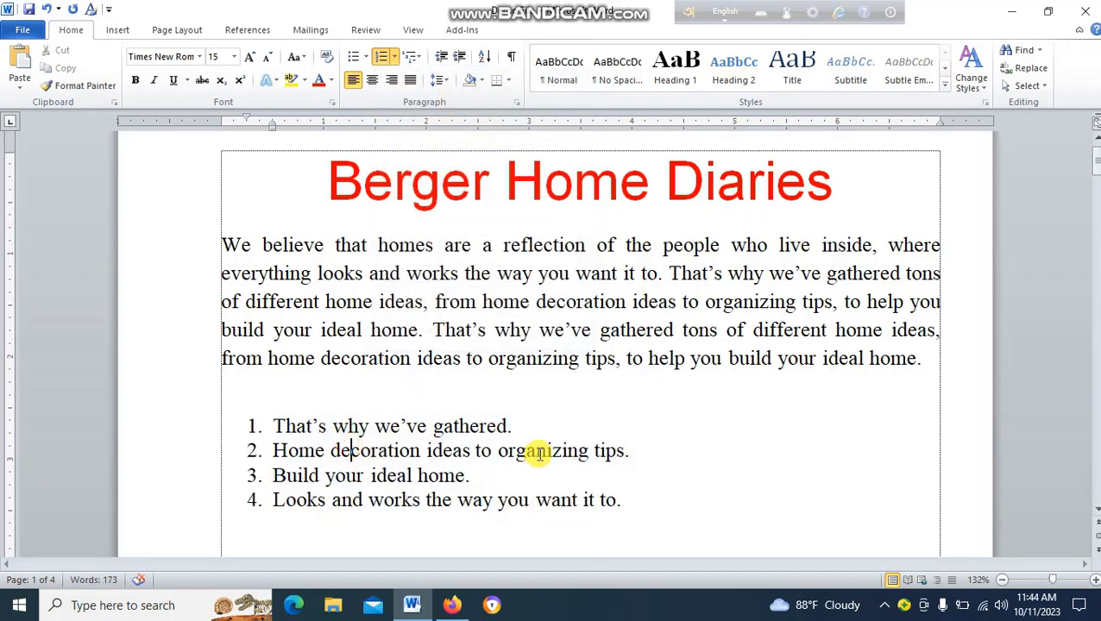
pyautogui.scroll(-1, 573, 440)
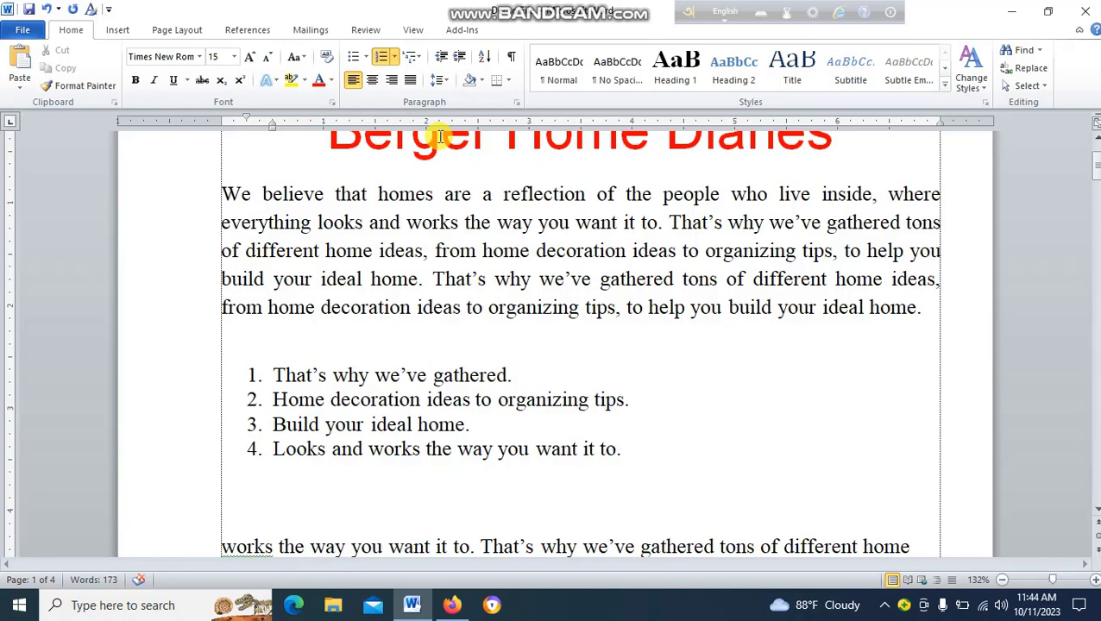
pyautogui.scroll(2, 293, 345)
pyautogui.click(324, 229)
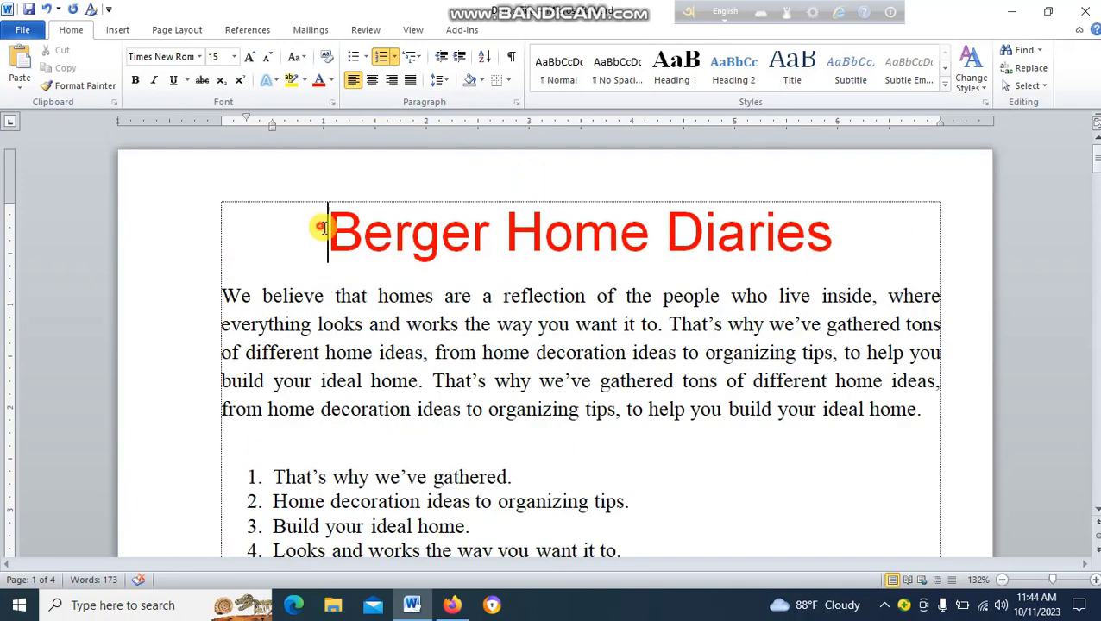
pyautogui.moveTo(321, 227); pyautogui.dragTo(841, 223)
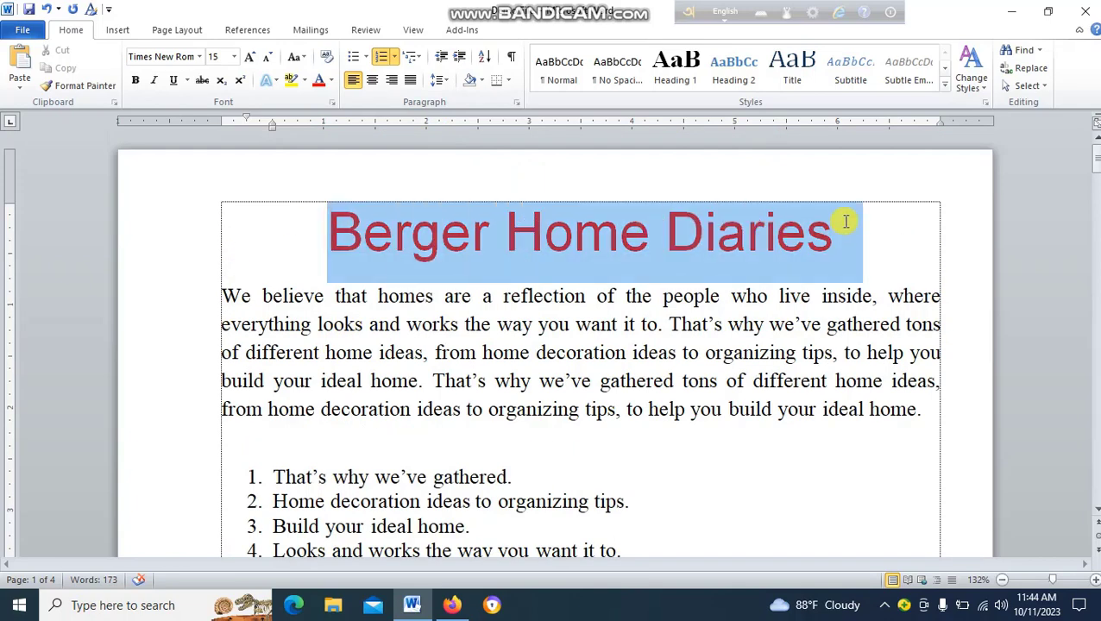
pyautogui.click(442, 61)
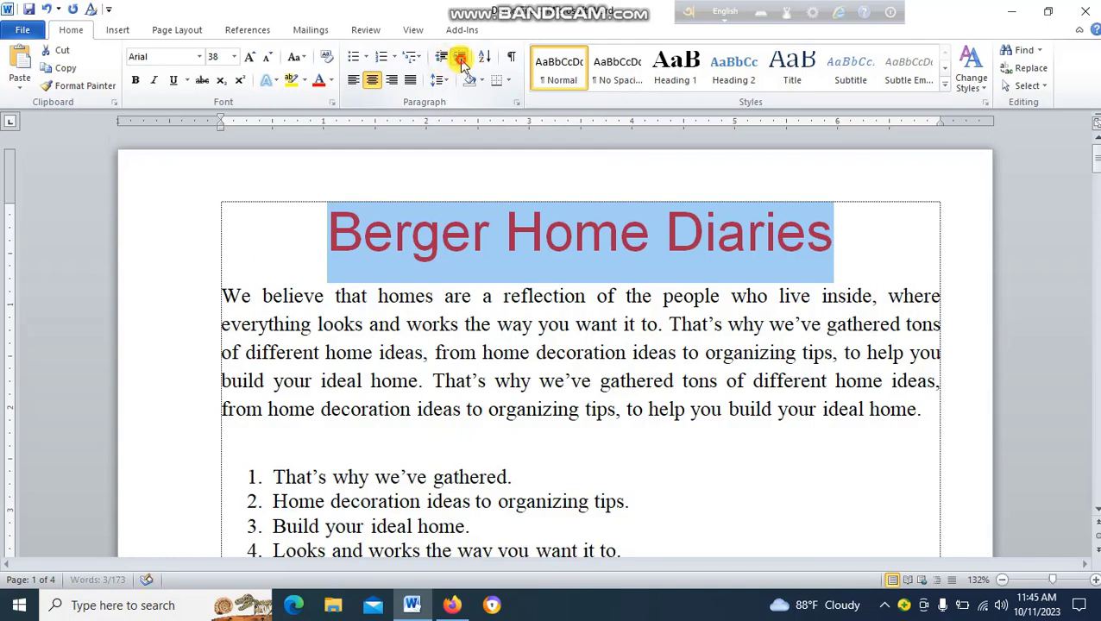
pyautogui.click(461, 59)
pyautogui.click(462, 60)
pyautogui.click(462, 62)
pyautogui.click(461, 58)
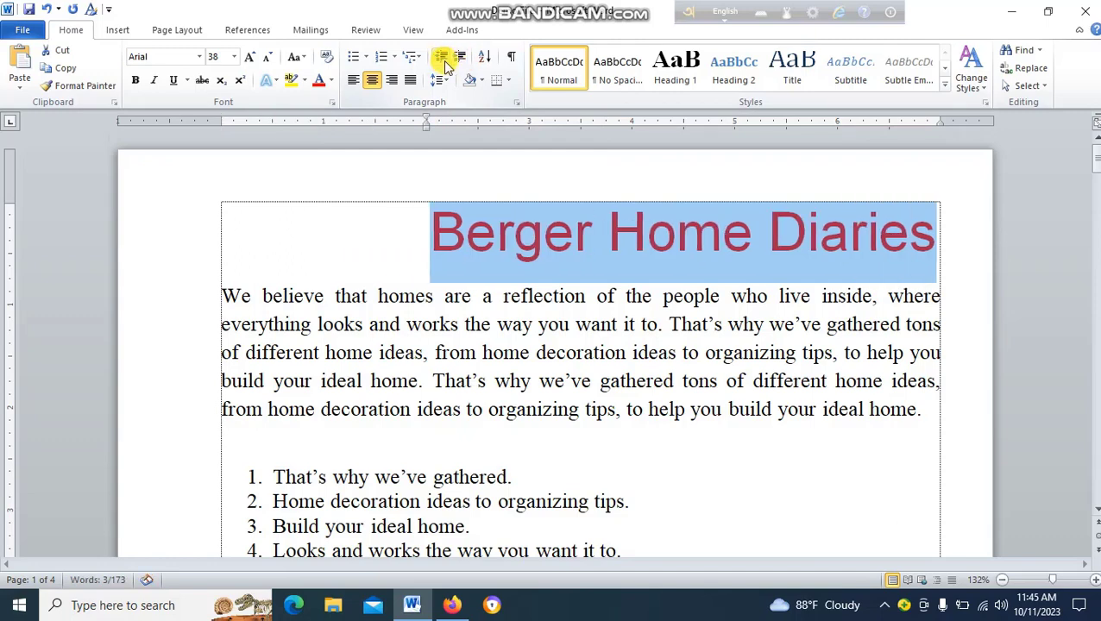
pyautogui.click(443, 61)
pyautogui.click(442, 61)
pyautogui.click(443, 61)
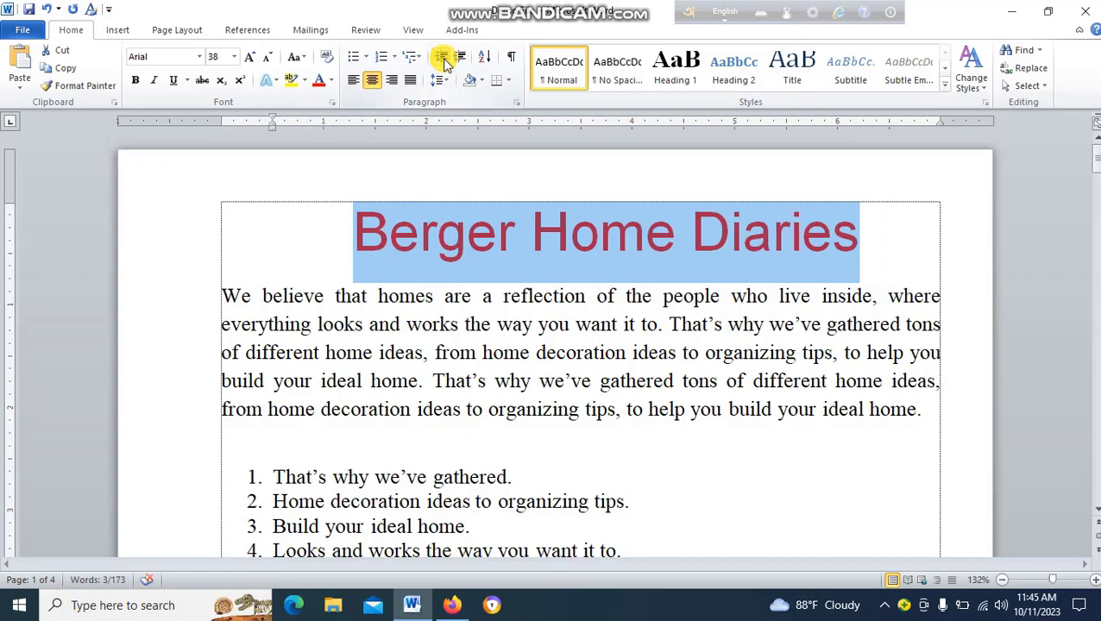
pyautogui.click(442, 61)
pyautogui.click(450, 319)
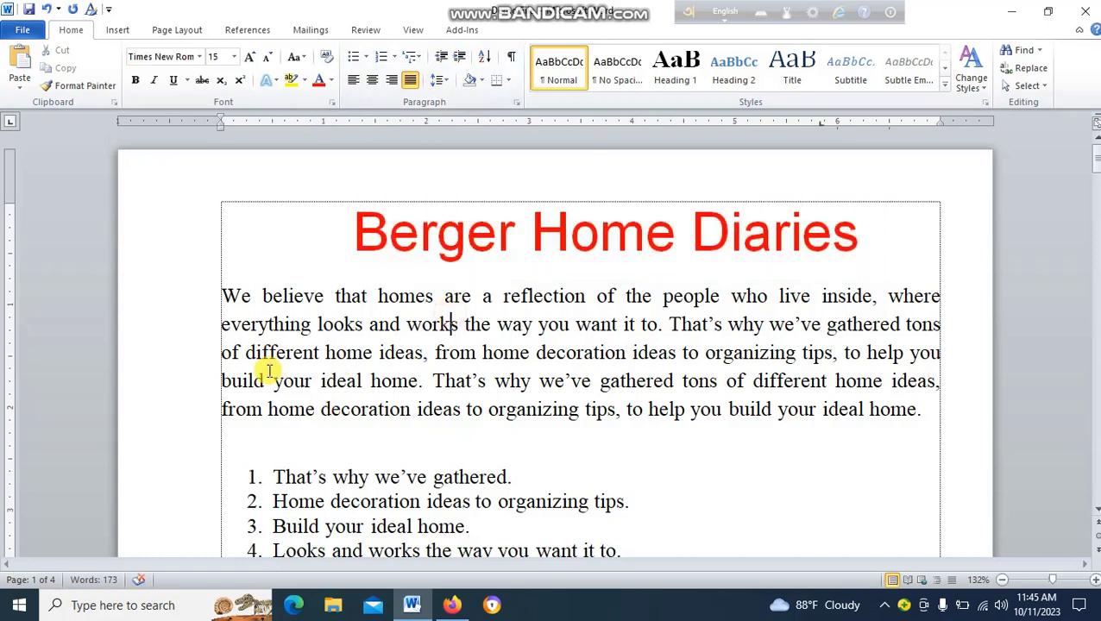
# Select the opening paragraph and choose 1.0 line spacing.
pyautogui.moveTo(220, 295); pyautogui.dragTo(921, 410)
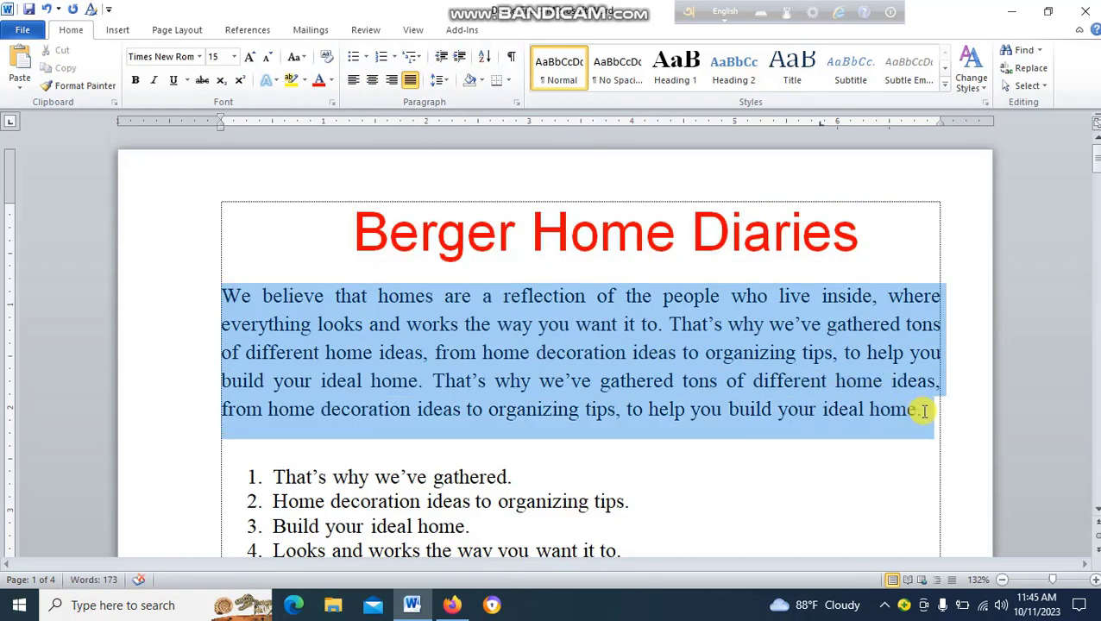
pyautogui.click(442, 82)
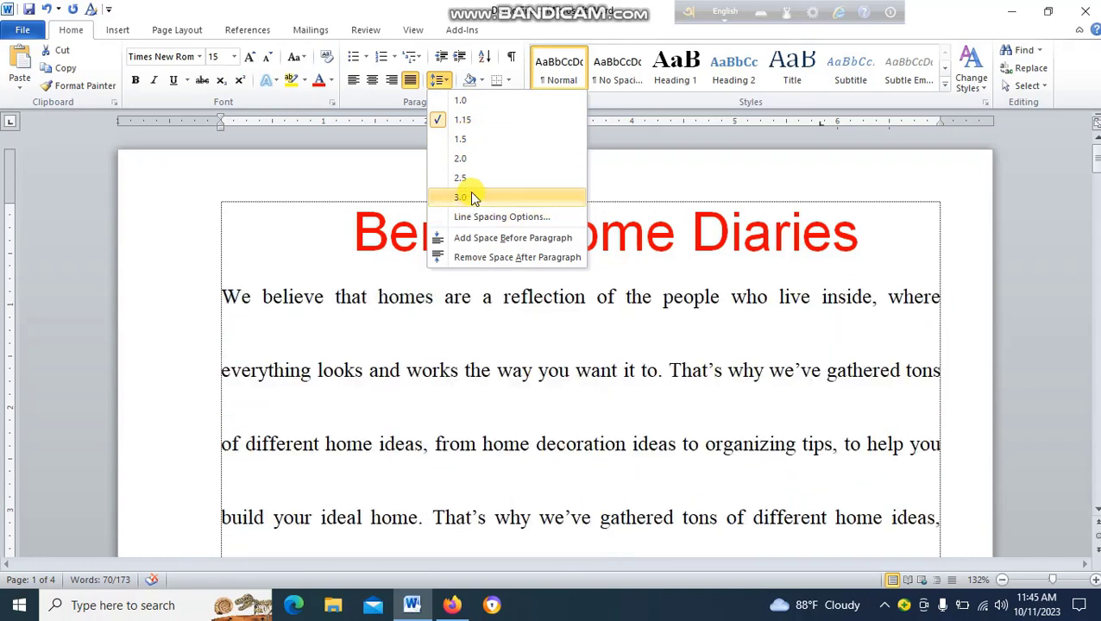
pyautogui.click(473, 103)
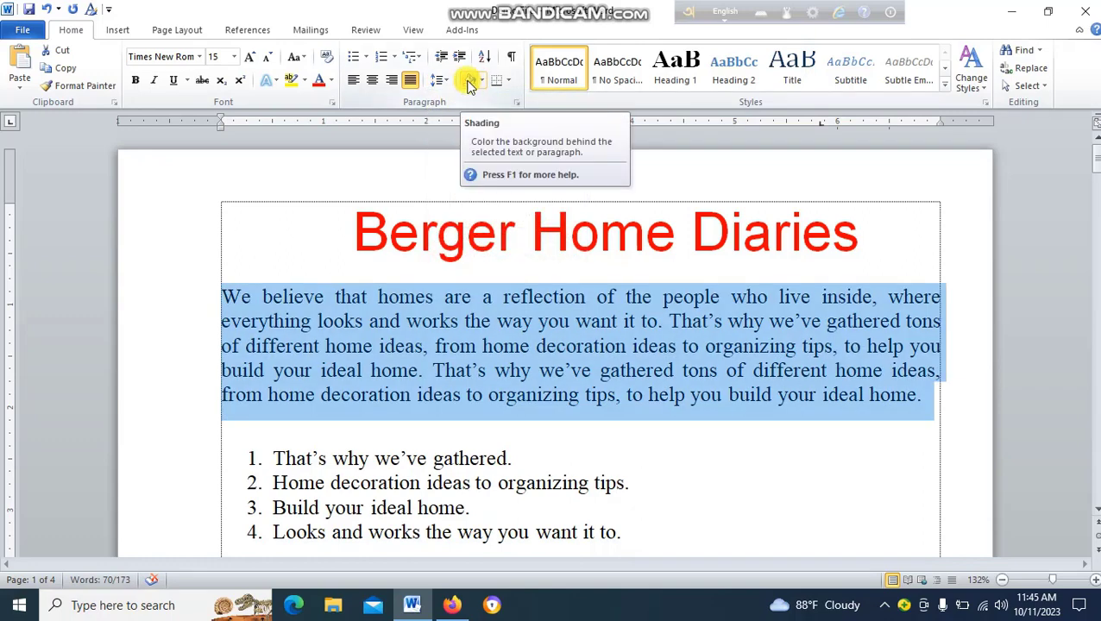
pyautogui.click(417, 297)
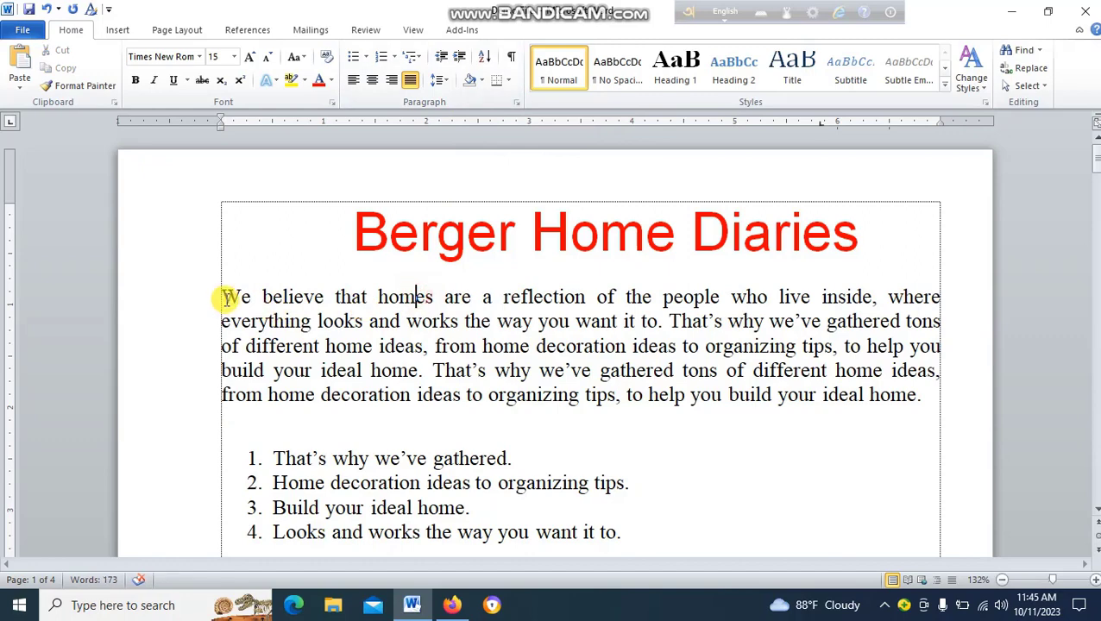
pyautogui.moveTo(221, 296); pyautogui.dragTo(921, 395)
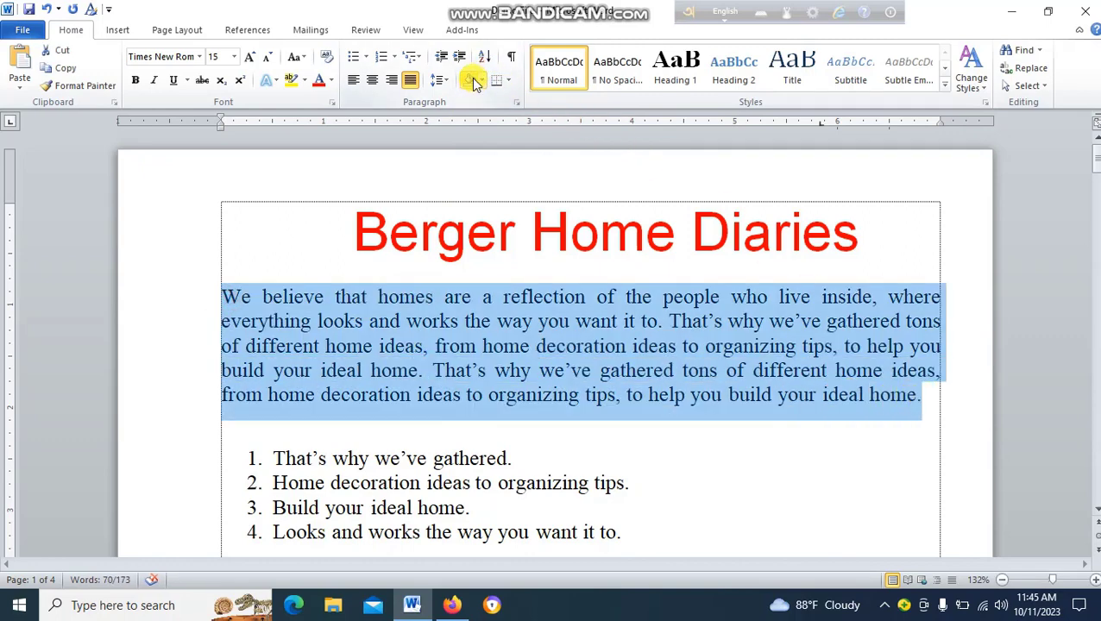
pyautogui.click(481, 82)
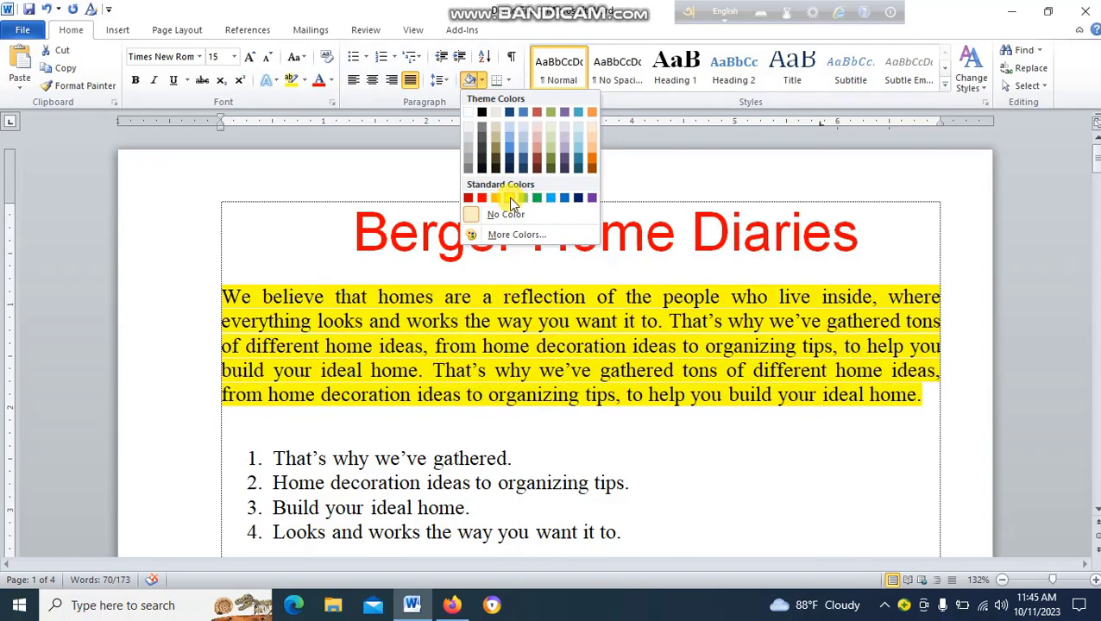
pyautogui.click(510, 201)
pyautogui.click(576, 345)
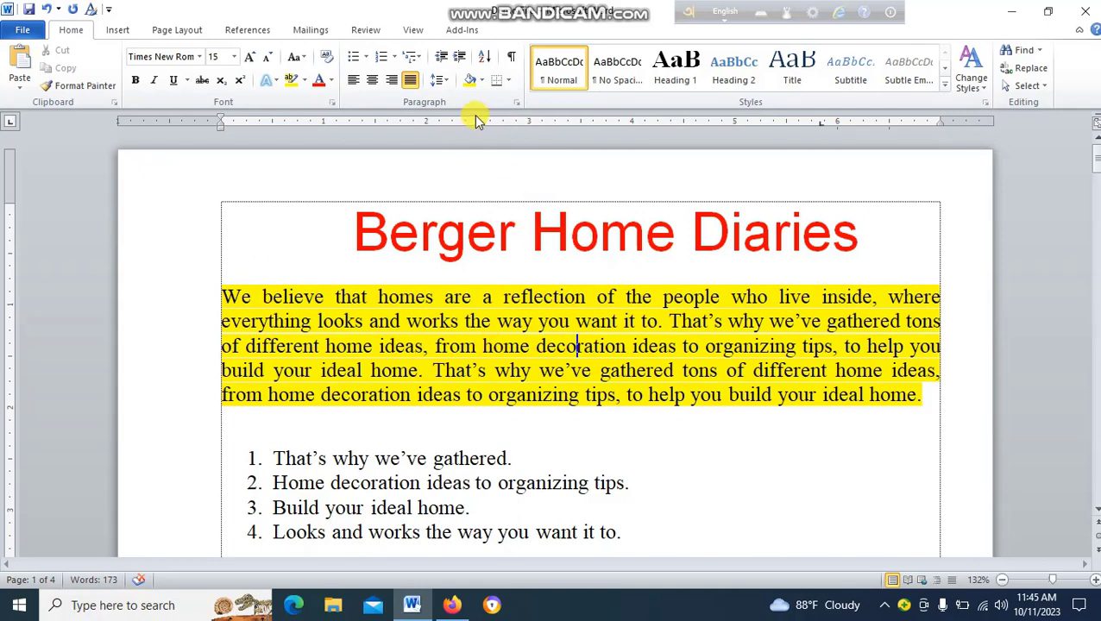
pyautogui.moveTo(222, 296); pyautogui.dragTo(919, 397)
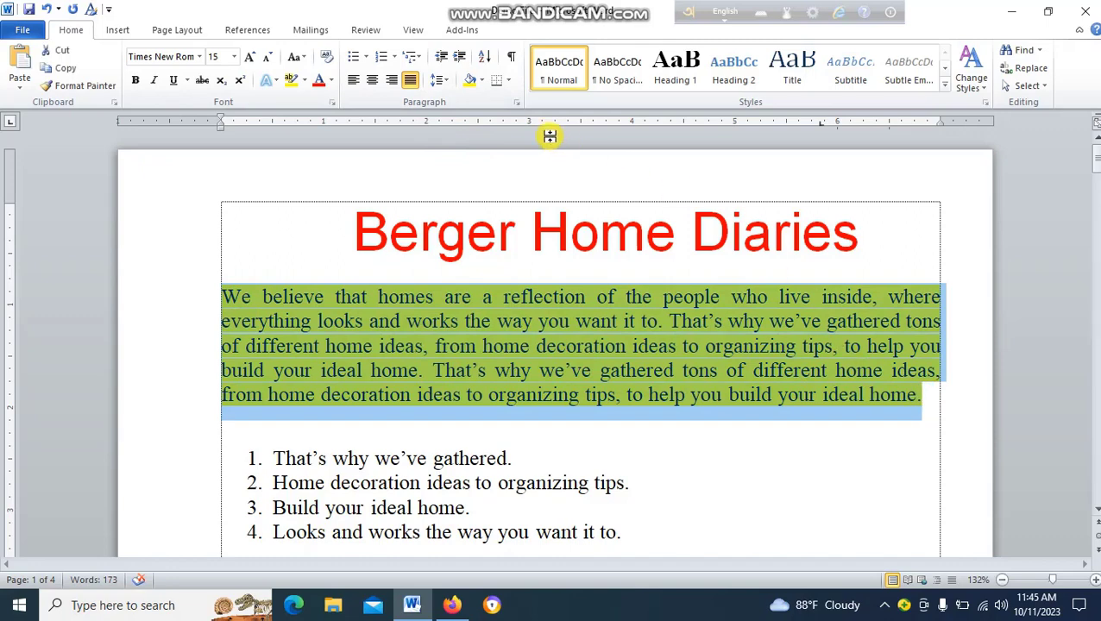
pyautogui.click(484, 81)
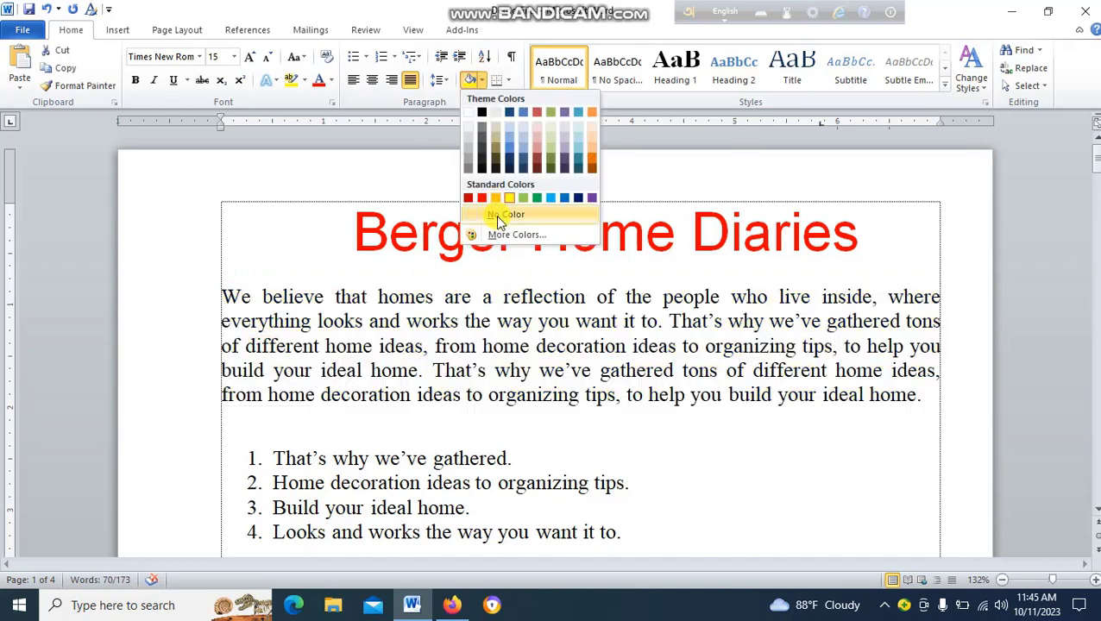
pyautogui.click(496, 213)
pyautogui.click(511, 321)
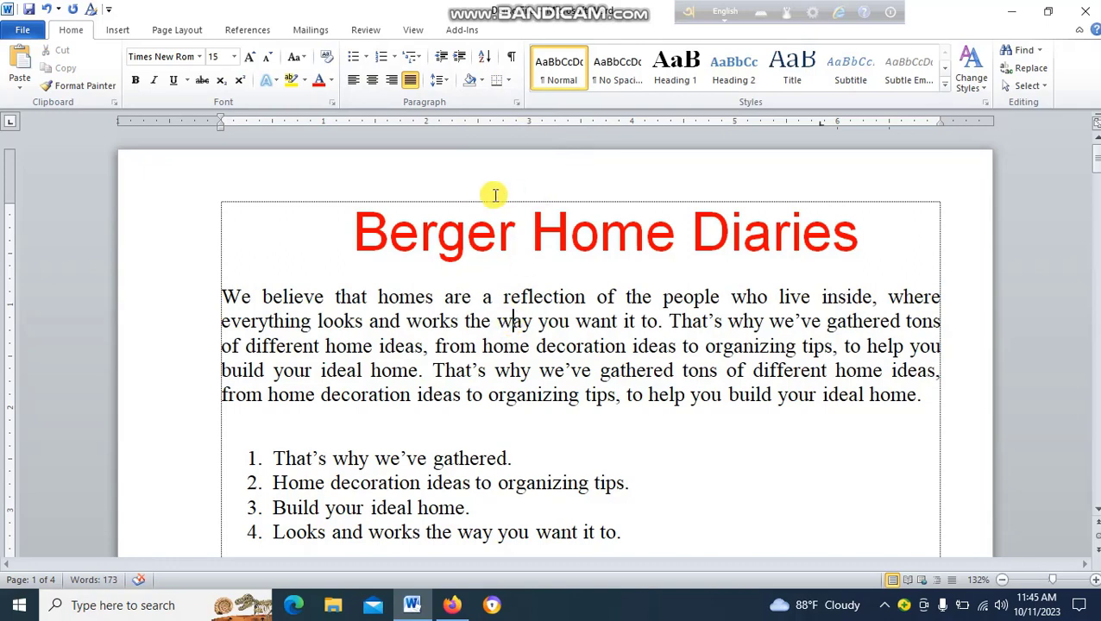
pyautogui.click(505, 86)
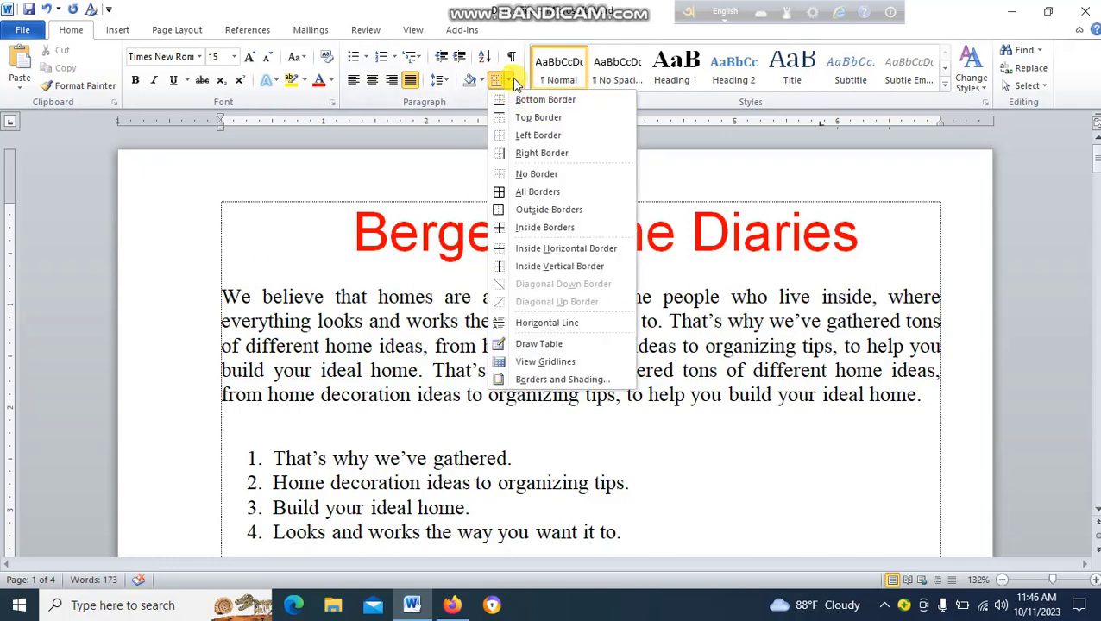
pyautogui.click(295, 444)
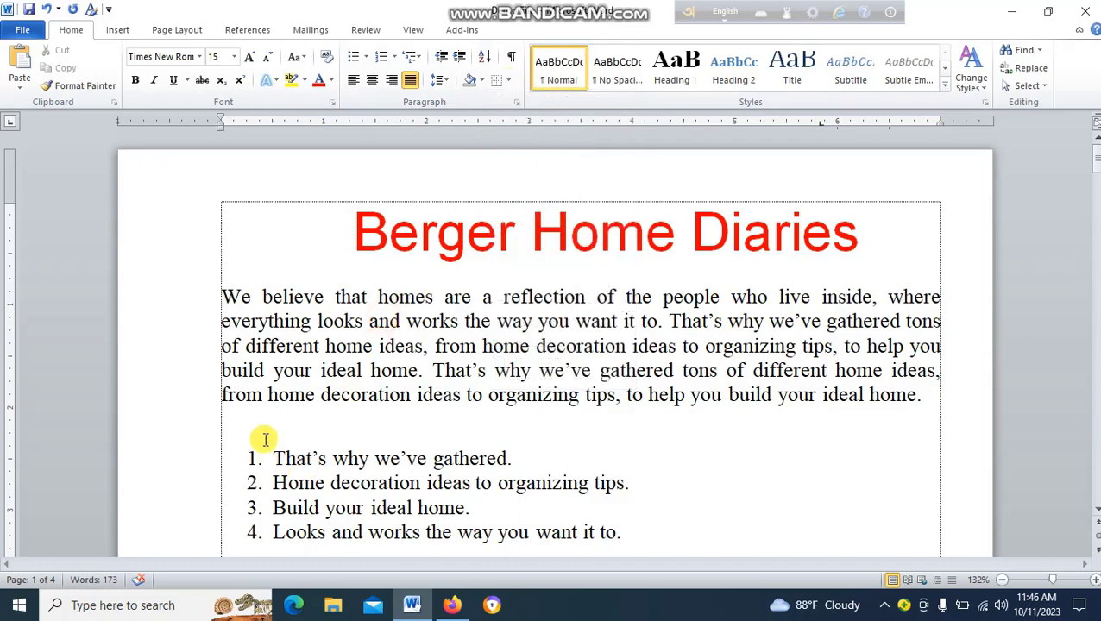
# Add a blank line above the numbered list and insert a 4x3 table there.
pyautogui.click(242, 422)
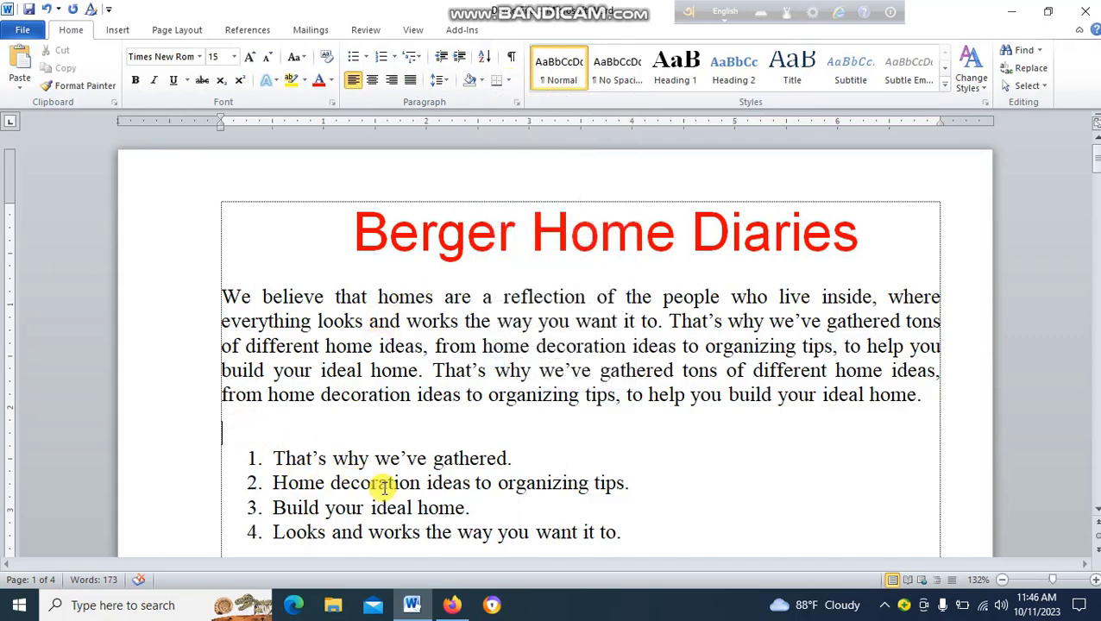
pyautogui.press('Return')
pyautogui.press('Return')
pyautogui.press('Return')
pyautogui.press('Return')
pyautogui.click(234, 446)
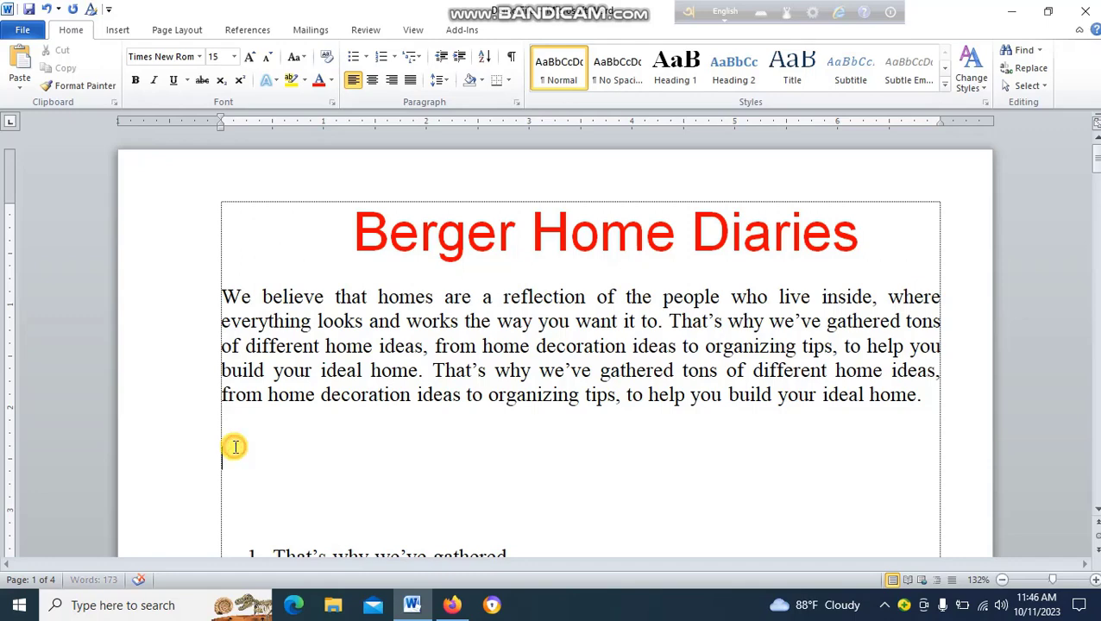
pyautogui.click(116, 29)
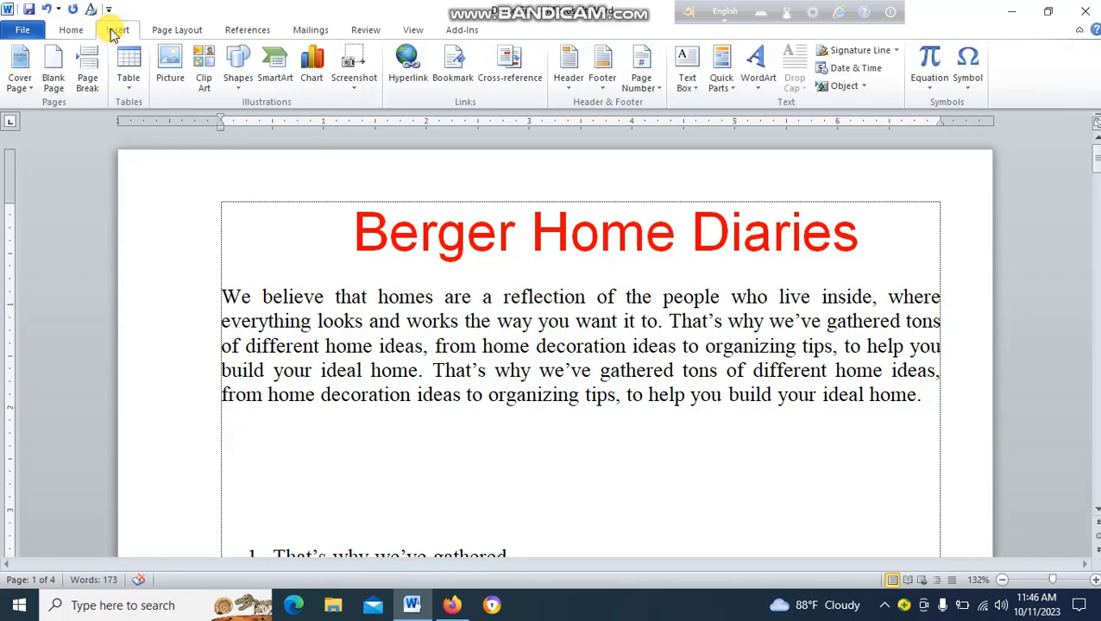
pyautogui.click(127, 78)
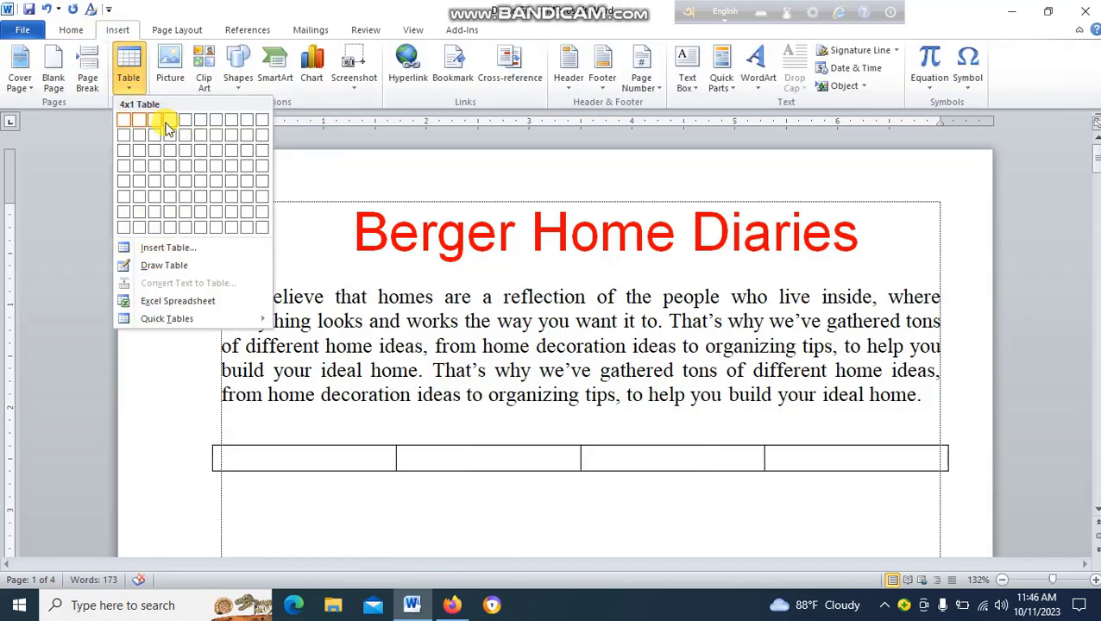
pyautogui.click(170, 149)
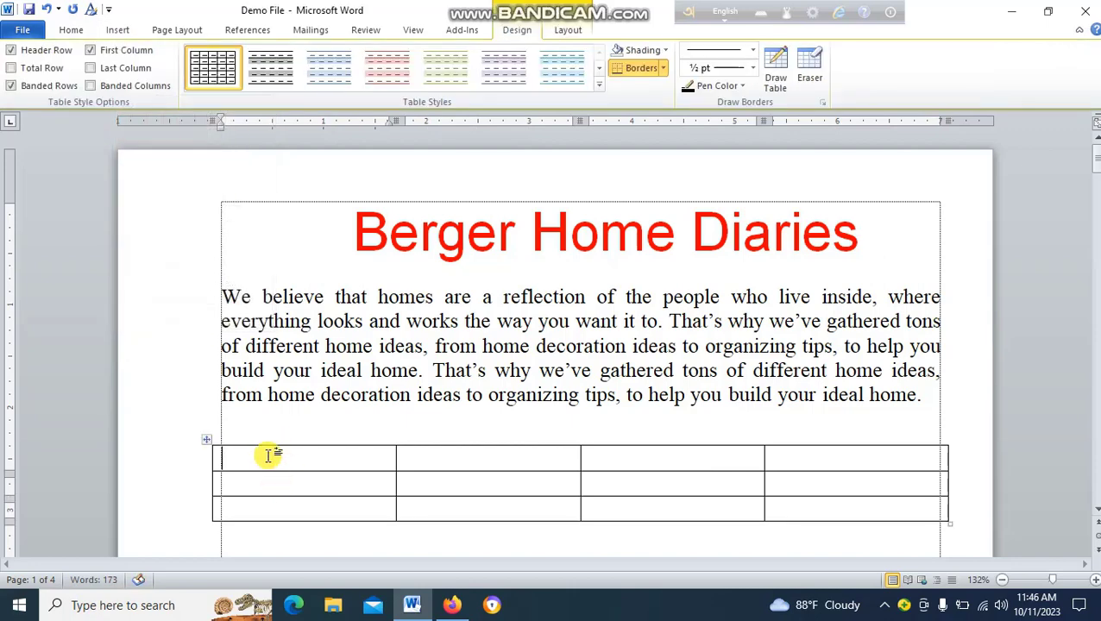
# Select the whole new table and apply No Border to it.
pyautogui.moveTo(239, 457); pyautogui.dragTo(904, 508)
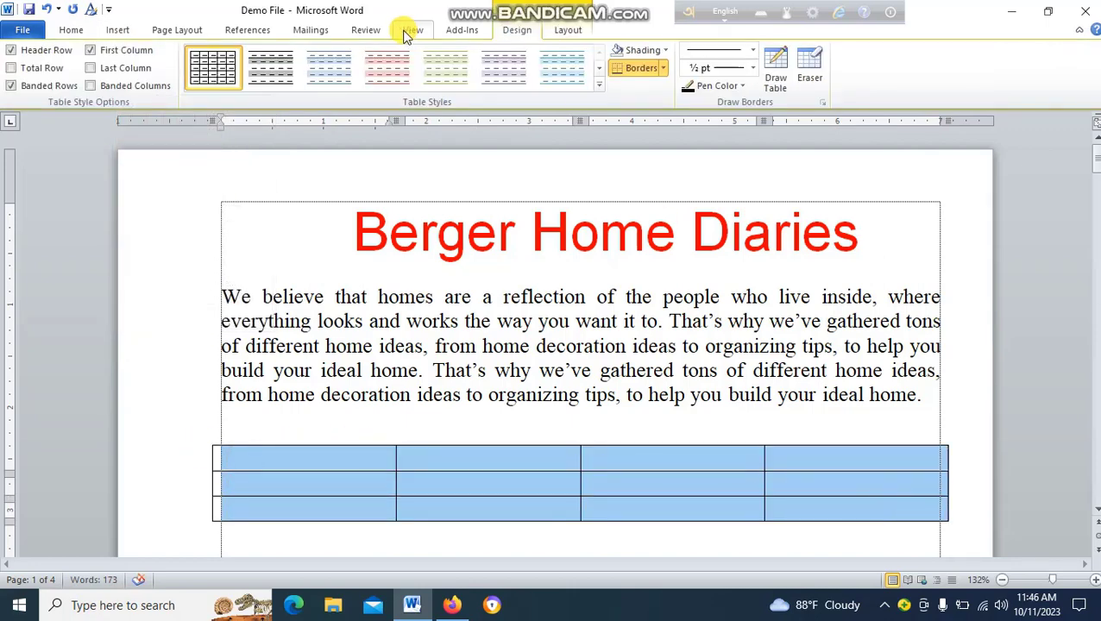
pyautogui.click(71, 29)
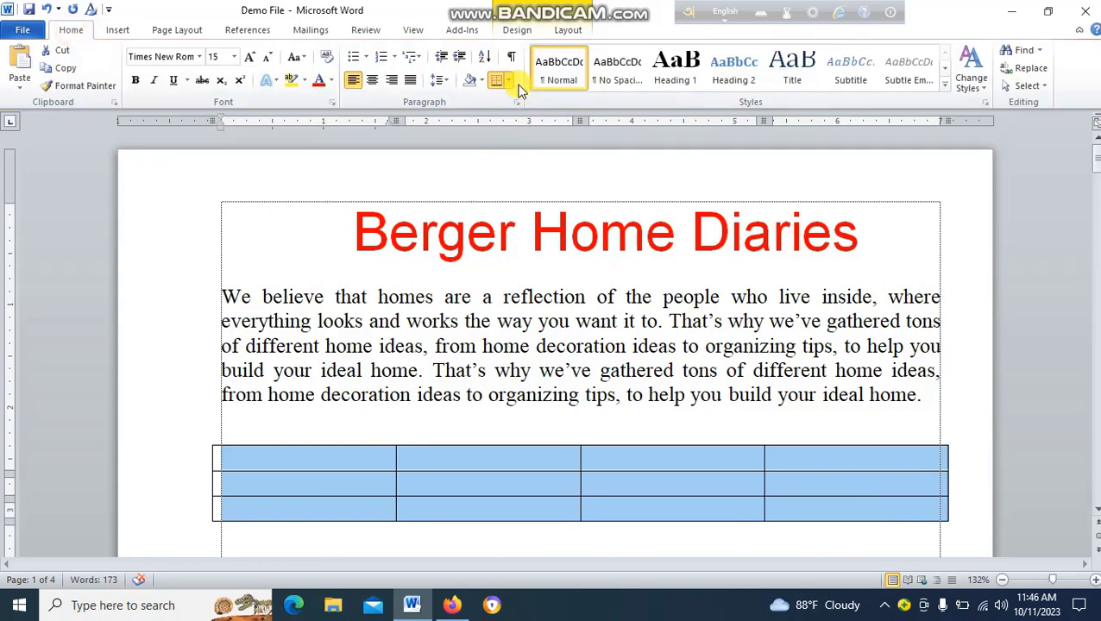
pyautogui.click(510, 83)
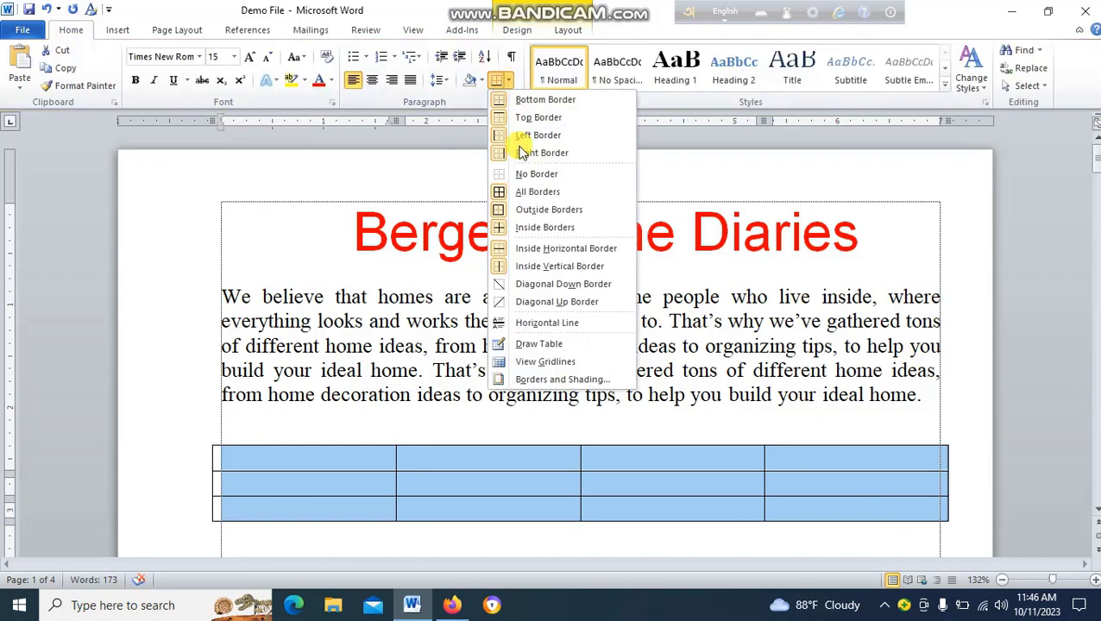
pyautogui.click(538, 173)
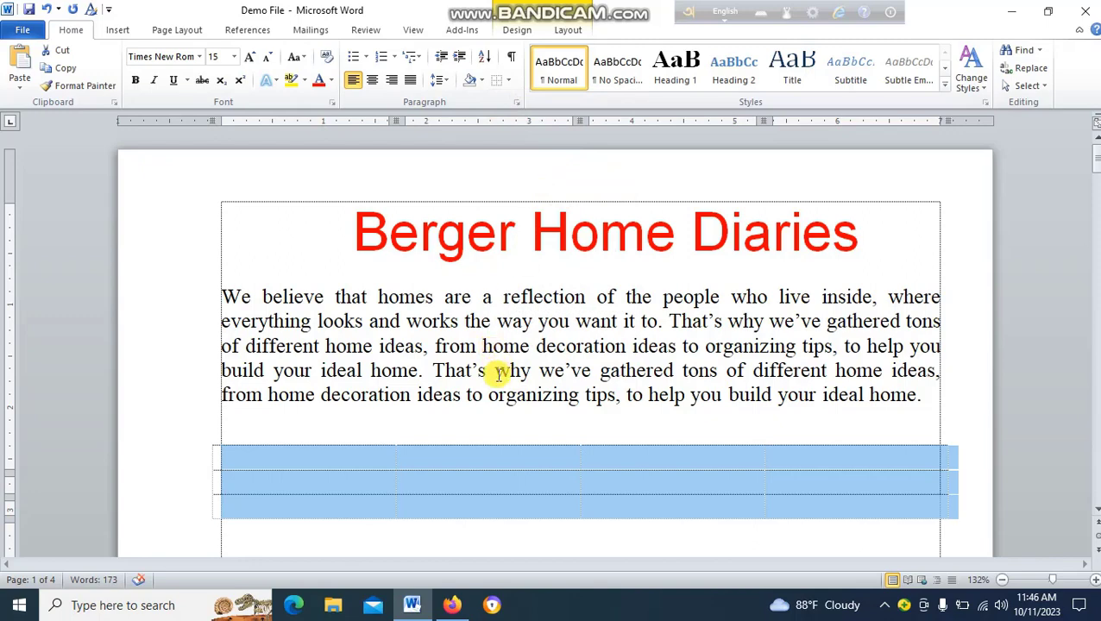
pyautogui.click(495, 430)
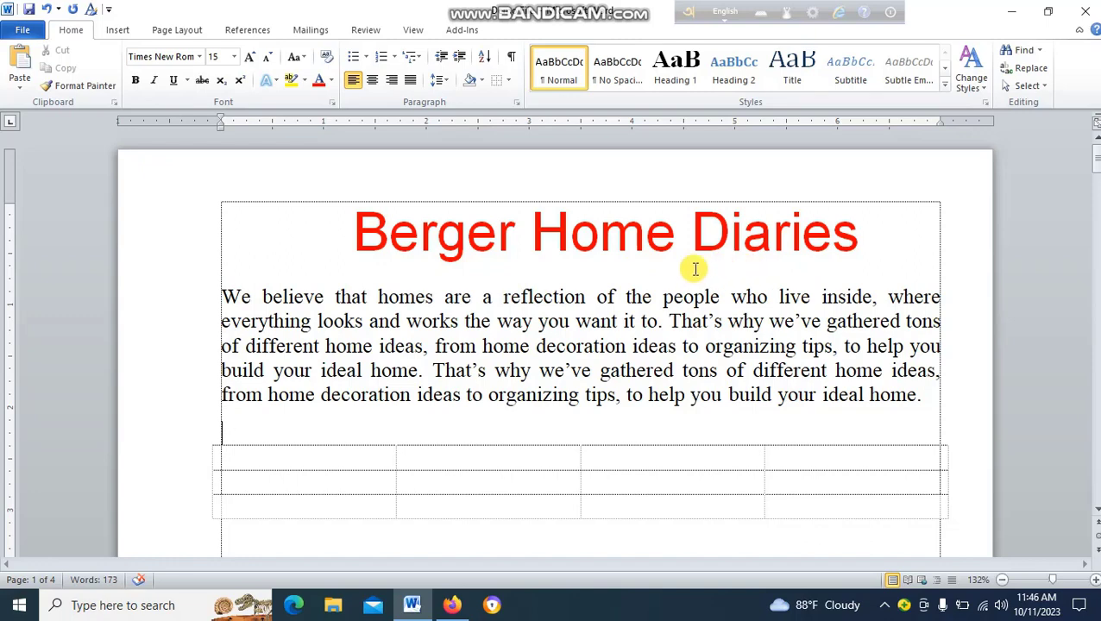
pyautogui.click(363, 239)
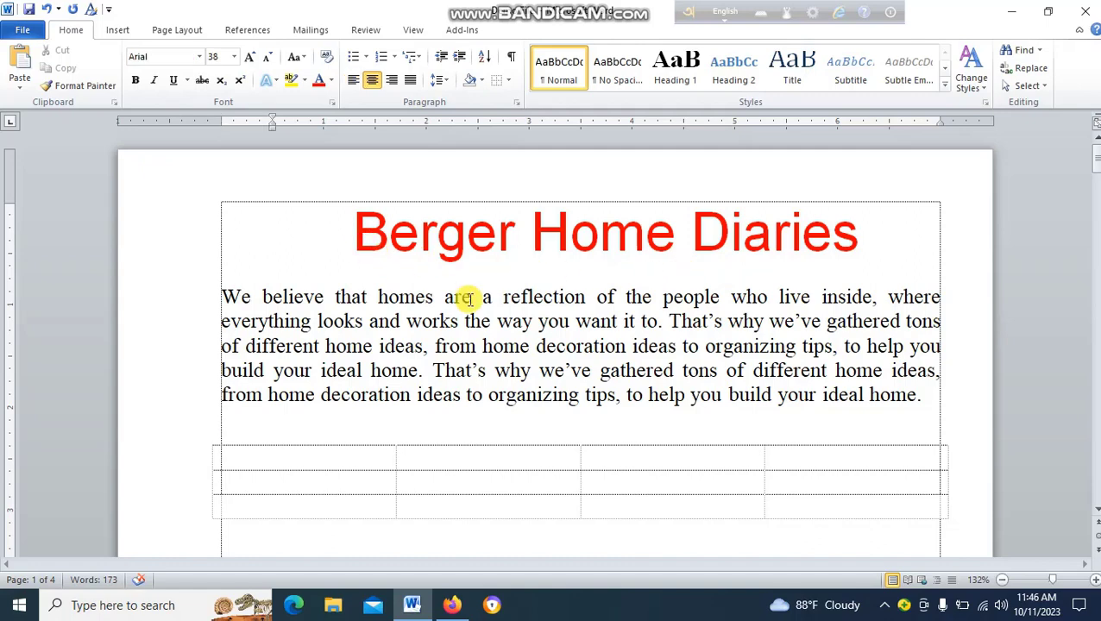
pyautogui.click(861, 238)
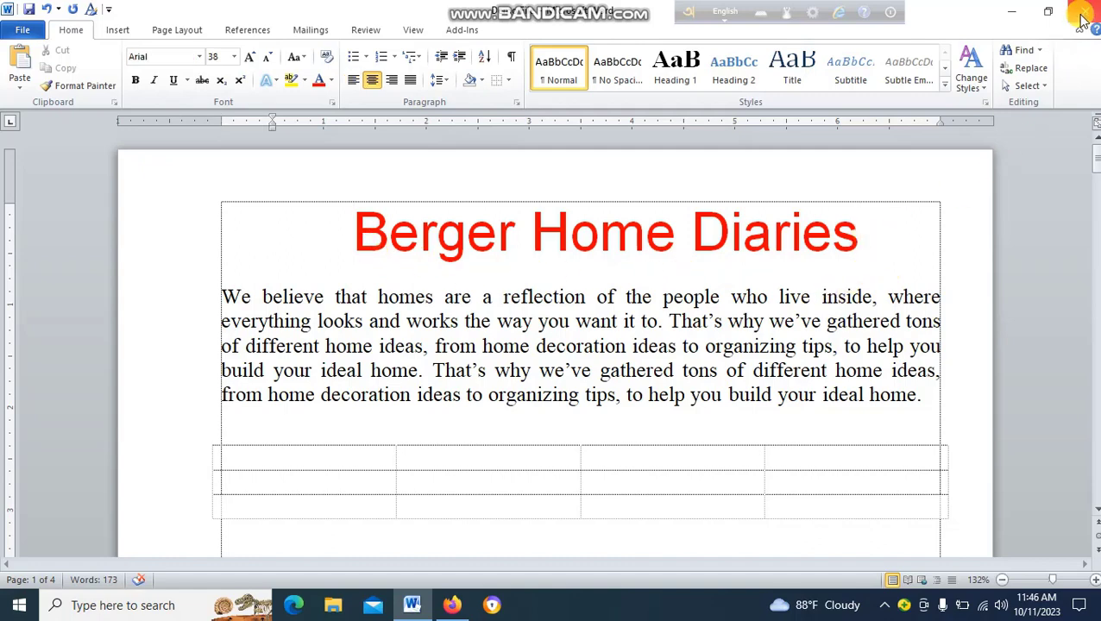